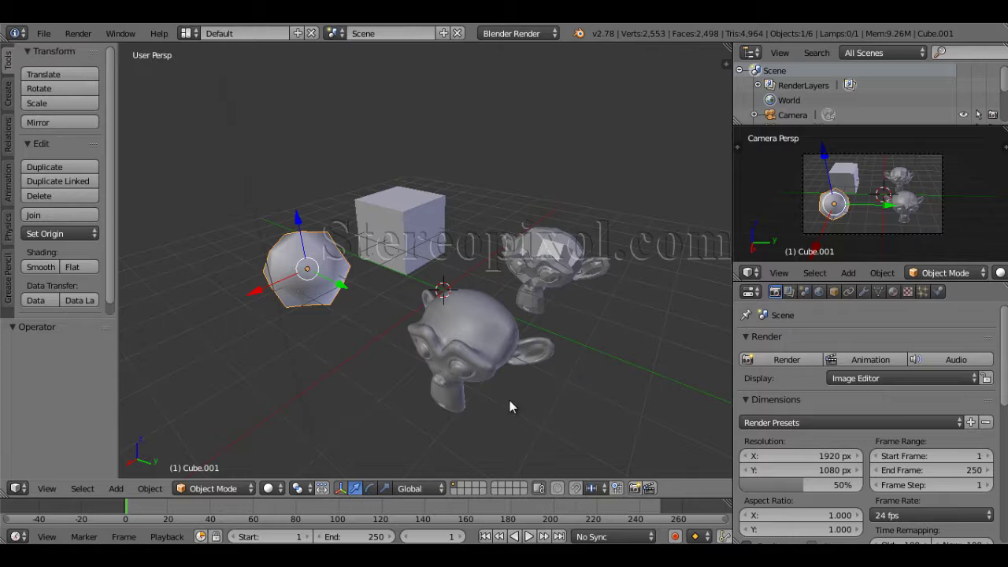
Examine the two rear objects and their smoothed counterparts in front, selecting them for comparison from several angles
middle_click_drag(509, 400, 473, 404)
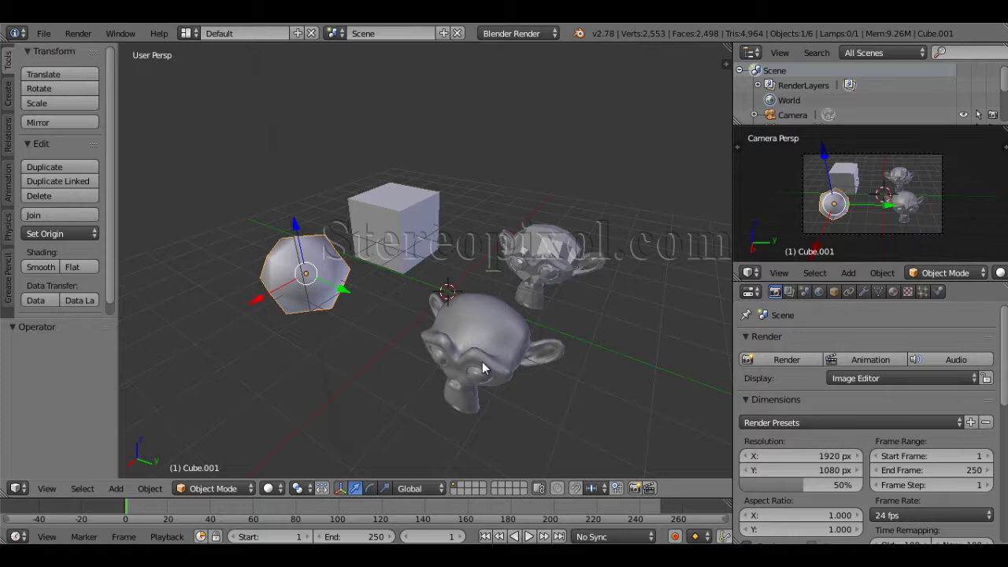
middle_click_drag(482, 363, 514, 367)
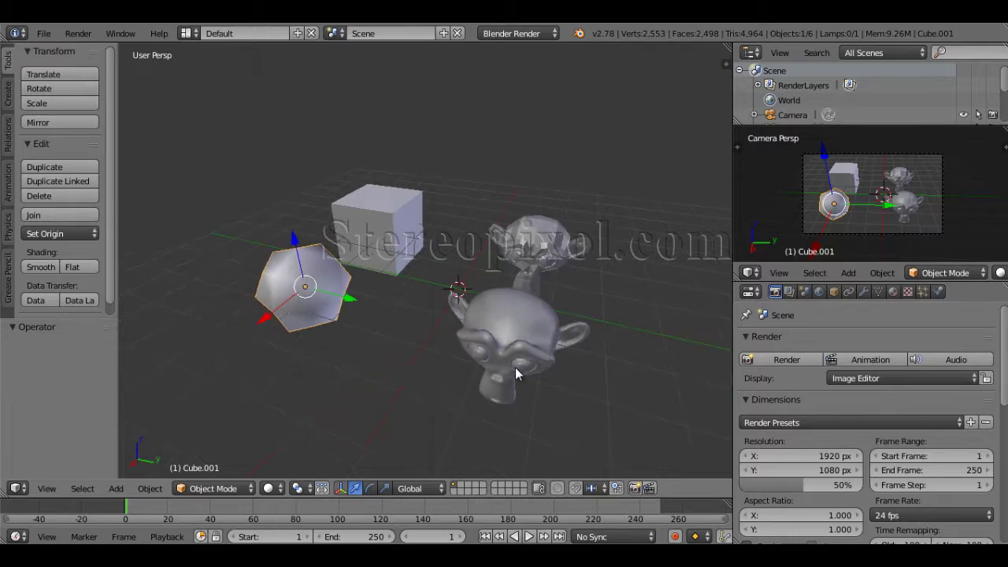
right_click(542, 251)
middle_click_drag(475, 296, 584, 343)
right_click(424, 224)
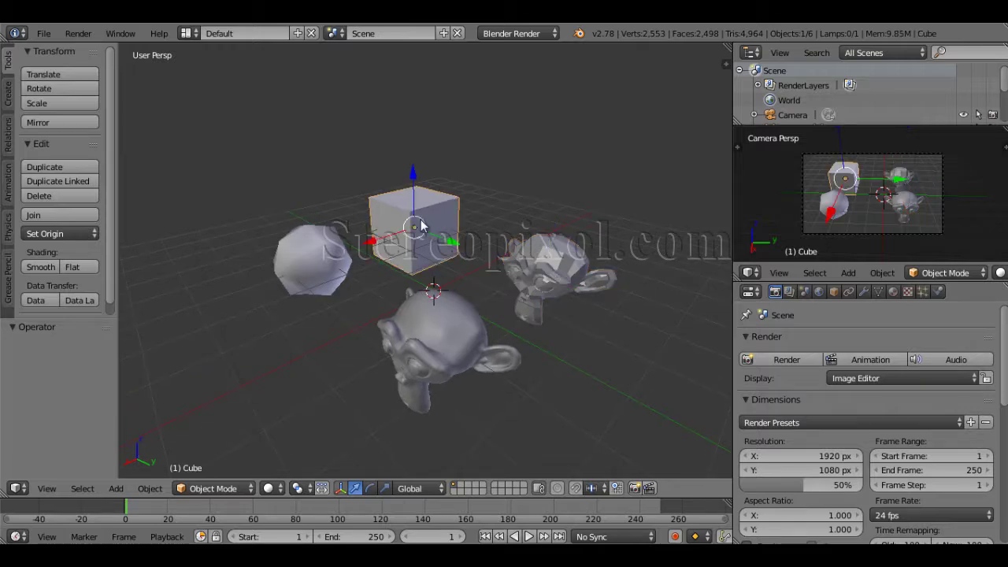
right_click(549, 273, "shift")
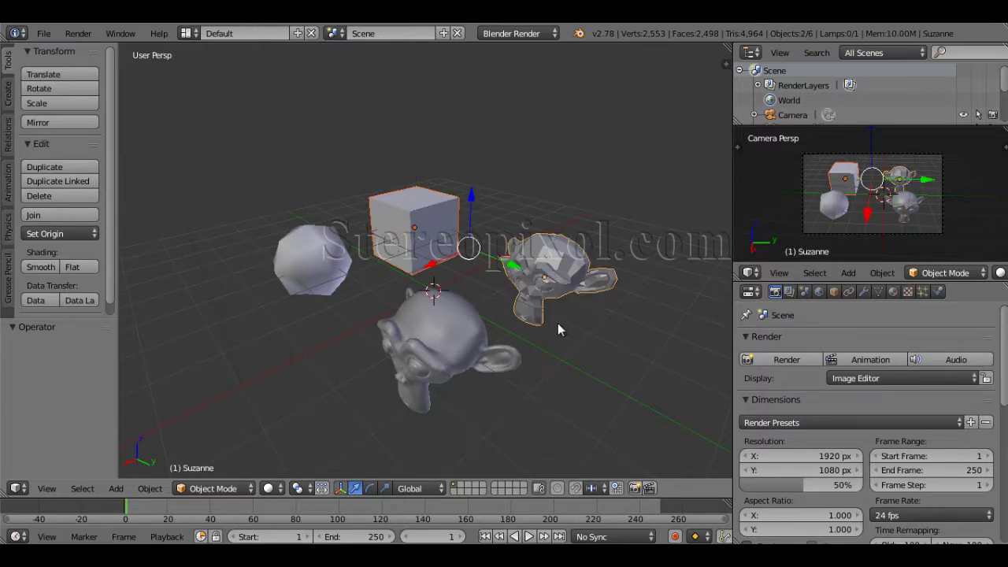
middle_click_drag(557, 323, 555, 305)
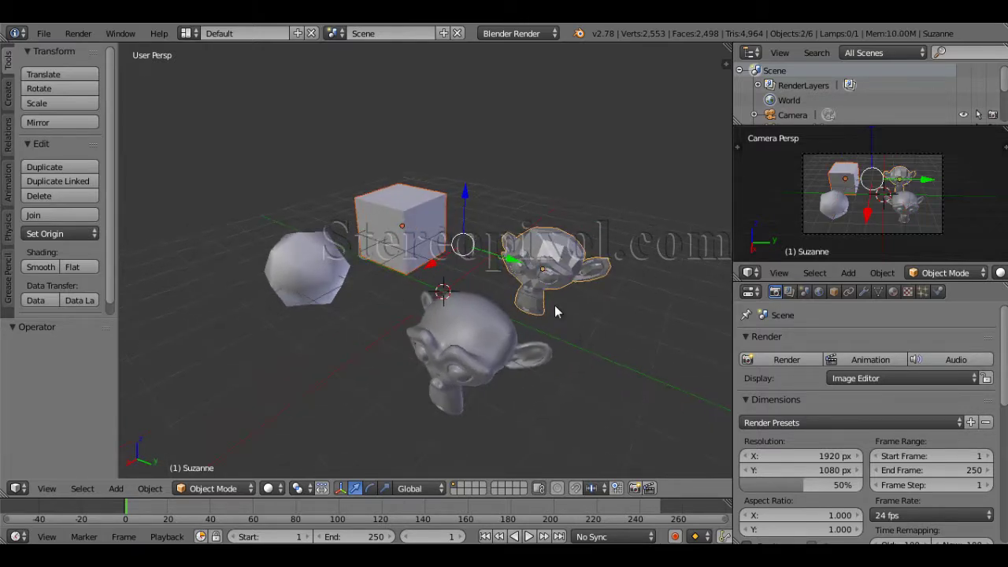
right_click(478, 351)
middle_click_drag(333, 315, 292, 277)
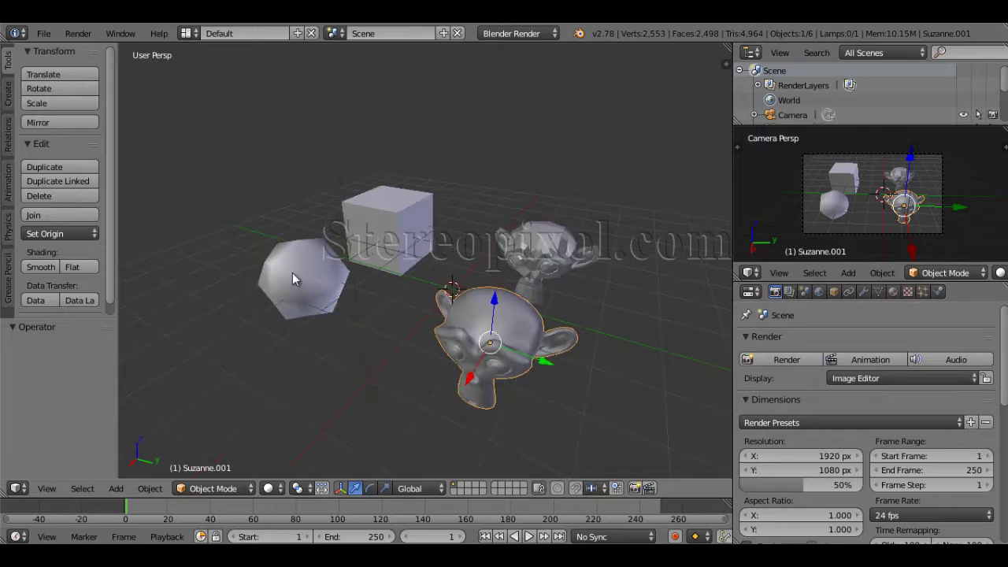
right_click(292, 277)
right_click(507, 356)
right_click(307, 288)
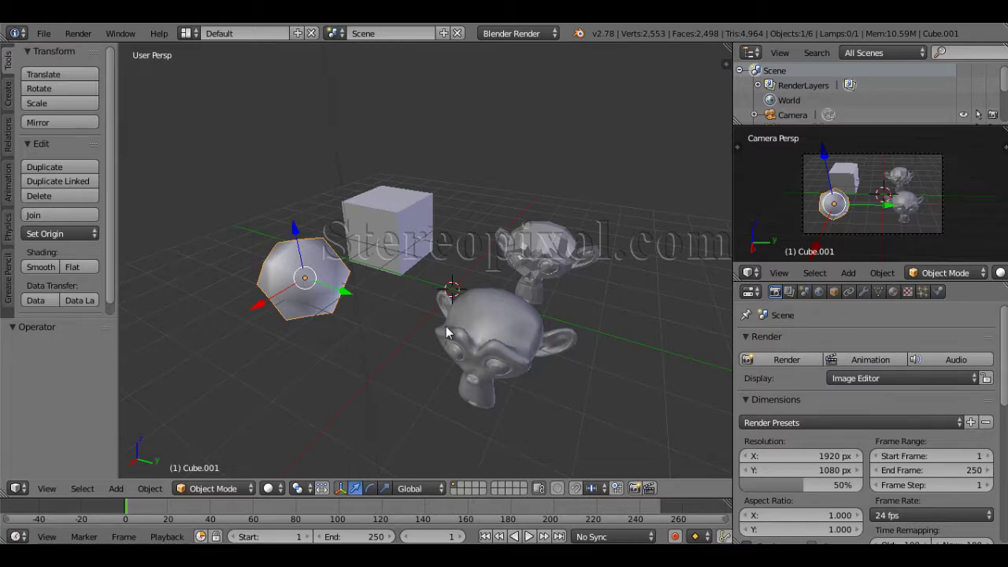
Render the scene to compare the cube and monkey head with their smoothed versions
middle_click_drag(445, 333, 435, 369)
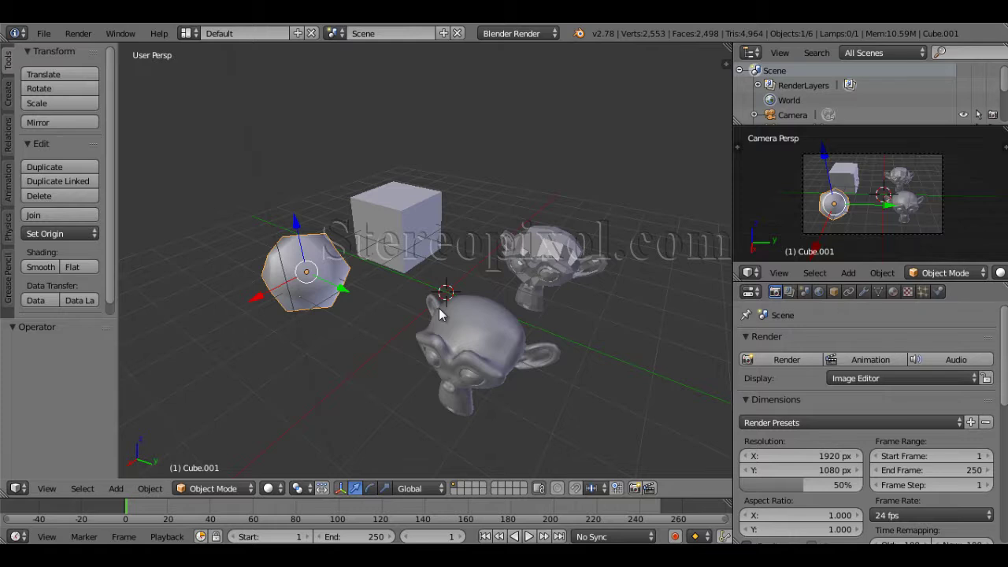
middle_click_drag(467, 342, 499, 390)
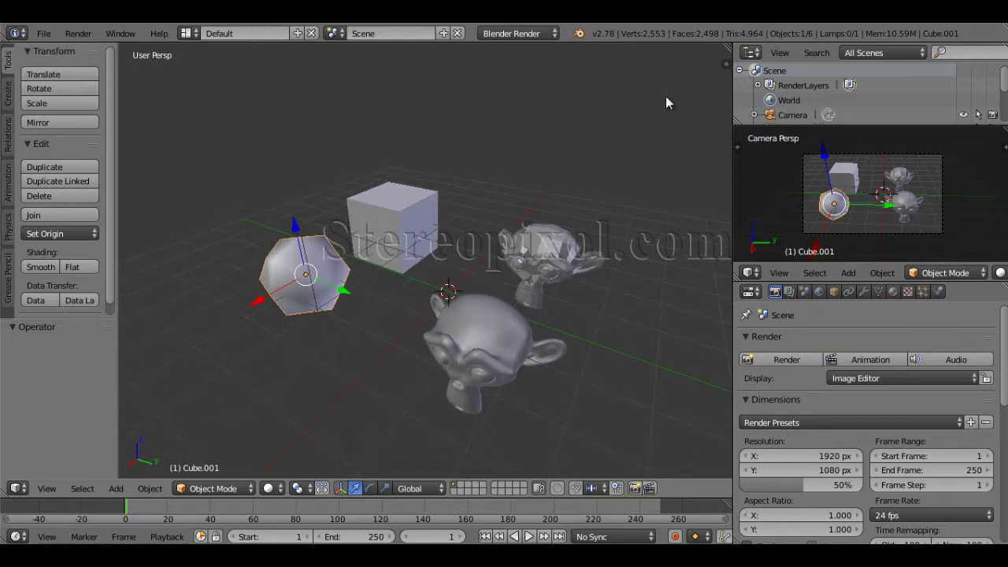
left_click(787, 359)
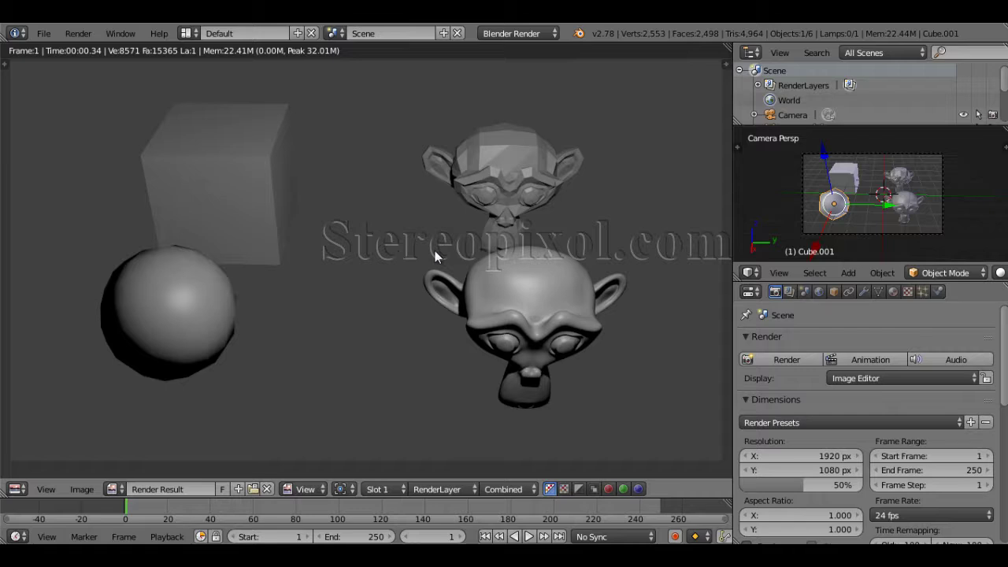
key("Escape")
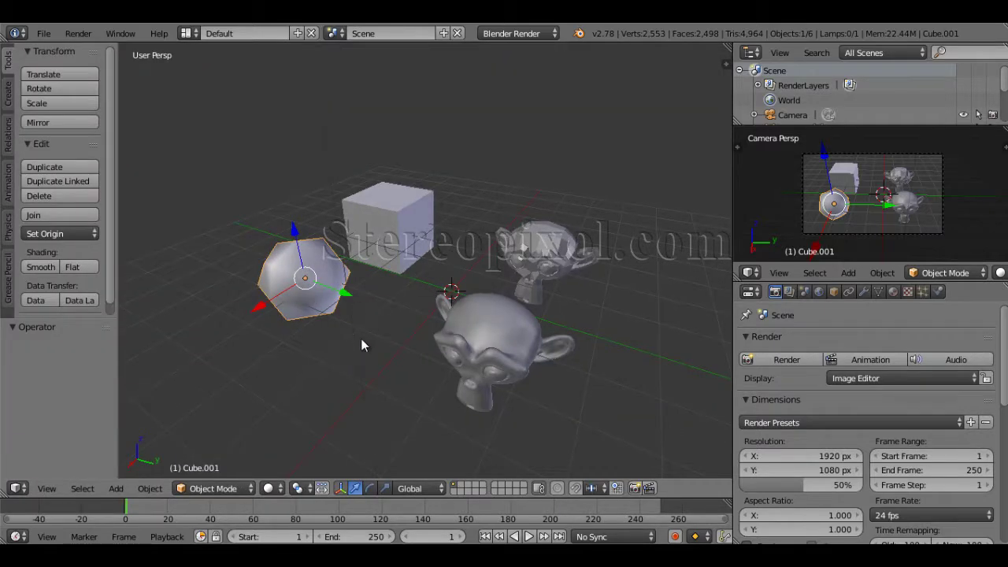
Delete the smoothed sphere-like object and the smoothed monkey head in front
right_click(496, 345, "shift")
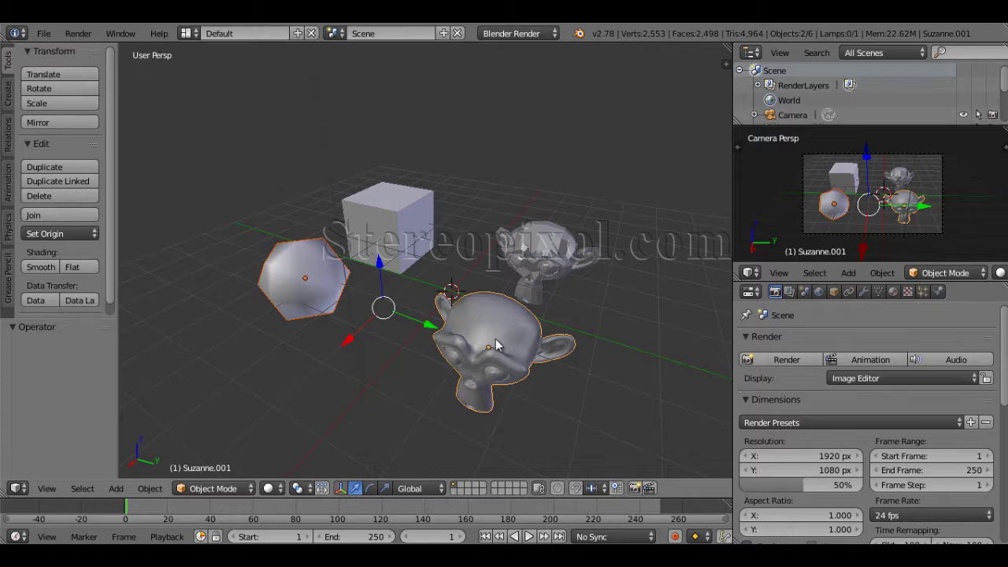
key("x")
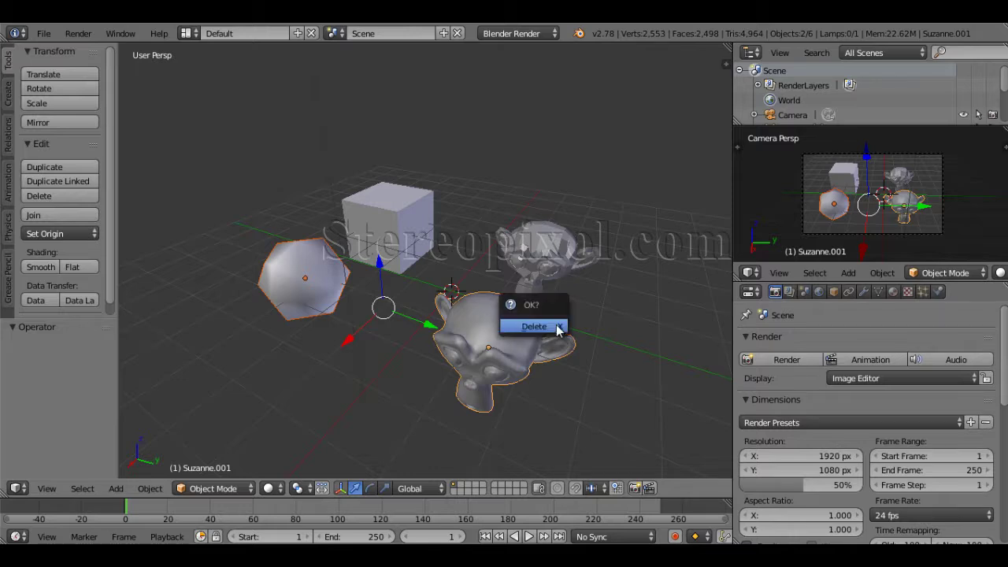
left_click(557, 329)
Duplicate the remaining cube and monkey head together, placing the copies about 3.81 units along the global X axis
right_click(560, 265)
right_click(401, 234, "shift")
key("shift+d")
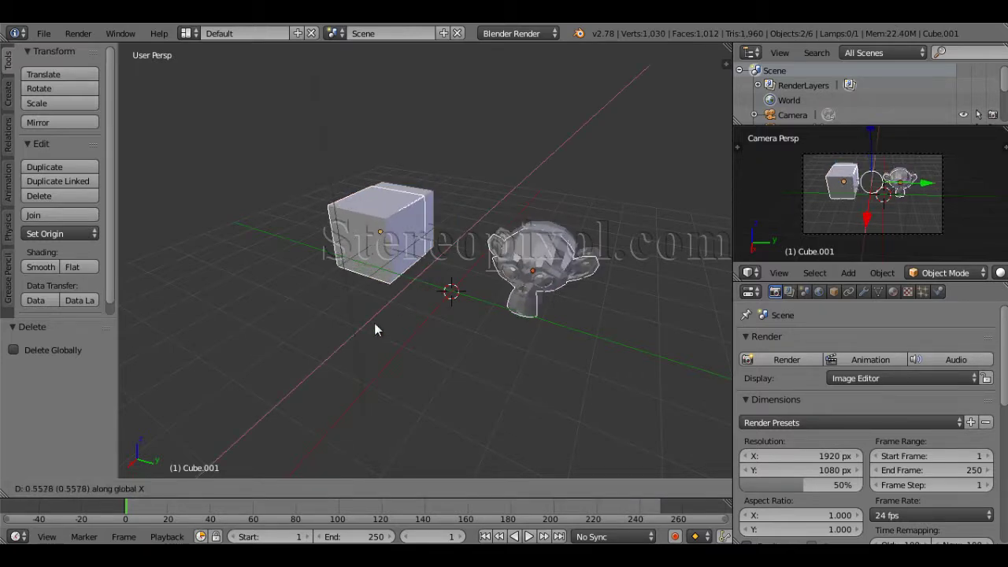
left_click(354, 351)
mouse_move(587, 359)
middle_mouse_down()
mouse_move(562, 361)
mouse_move(592, 348)
mouse_move(563, 364)
mouse_move(579, 368)
middle_mouse_up()
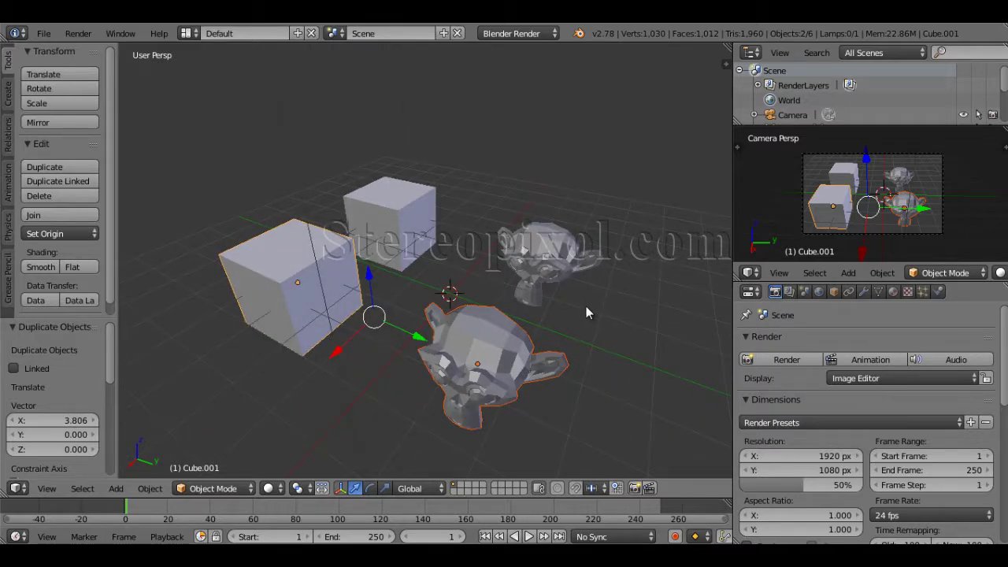
Apply smooth shading to the duplicated monkey head in front
right_click(545, 257)
right_click(483, 358)
middle_click_drag(484, 358, 513, 363)
right_click(274, 289)
middle_click_drag(274, 289, 308, 367)
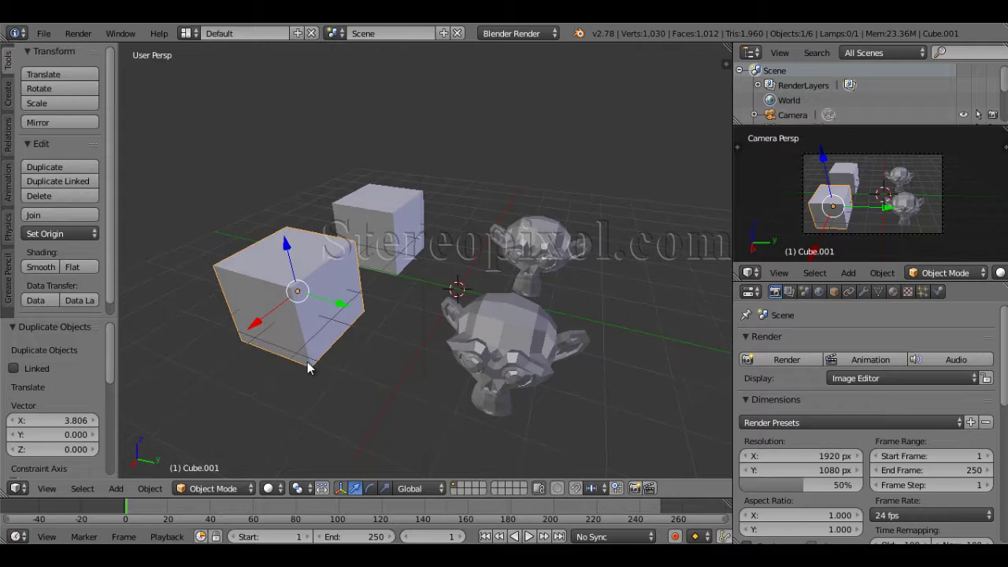
right_click(484, 354)
middle_click_drag(469, 388, 379, 350)
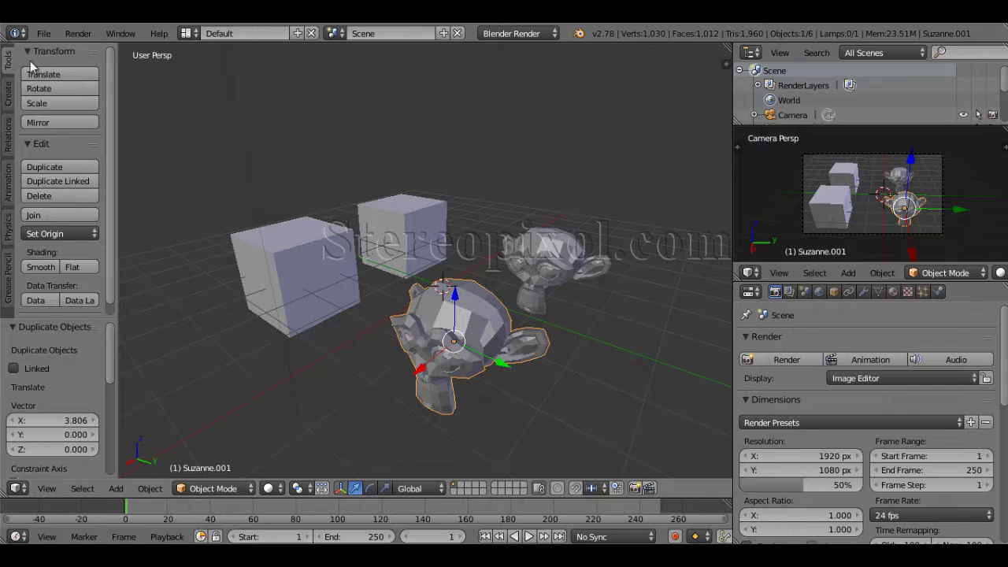
left_click(42, 269)
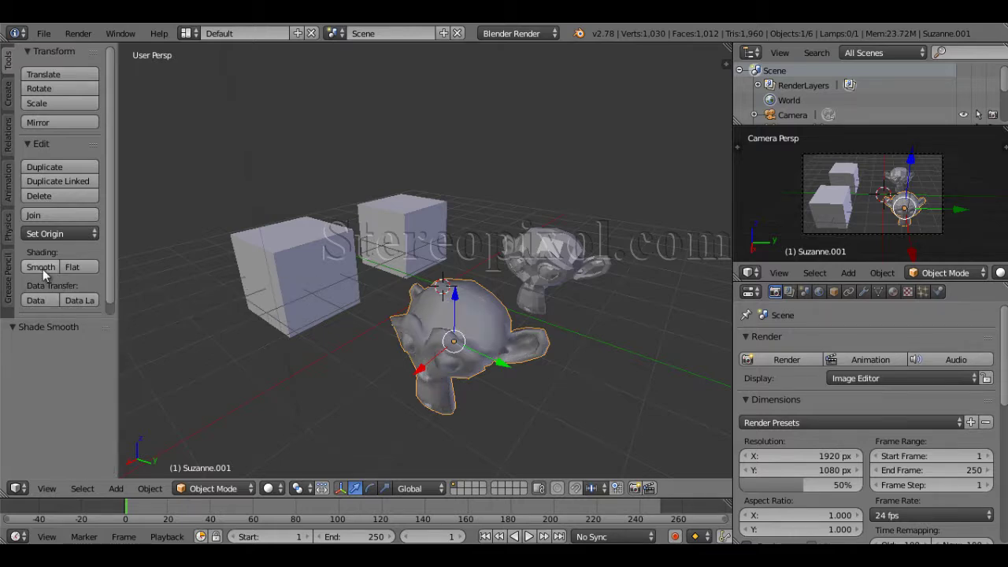
Examine the edges of the smooth-shaded front monkey head up close and in a render of the scene
scroll(472, 358, "up", 5)
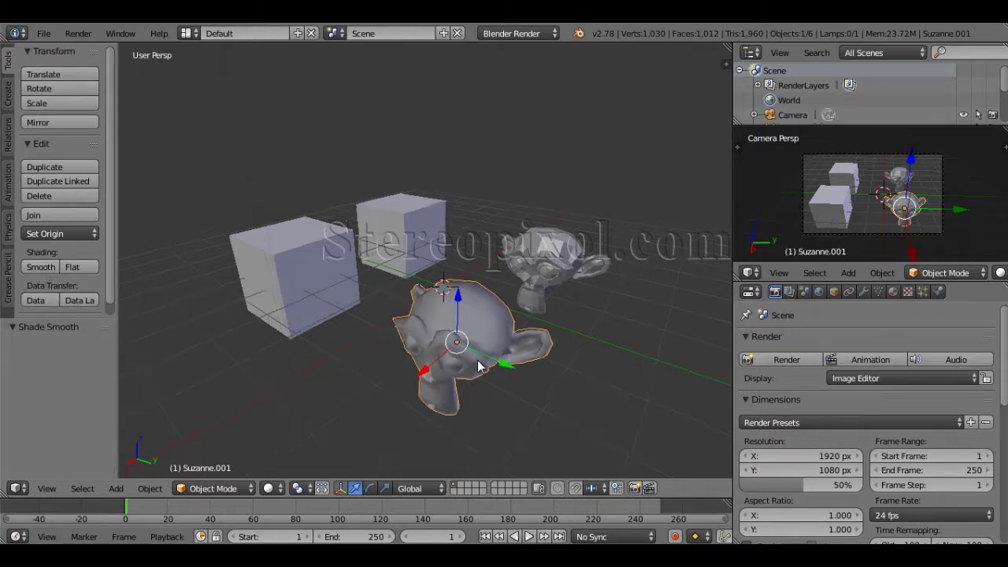
middle_click_drag(527, 379, 464, 311)
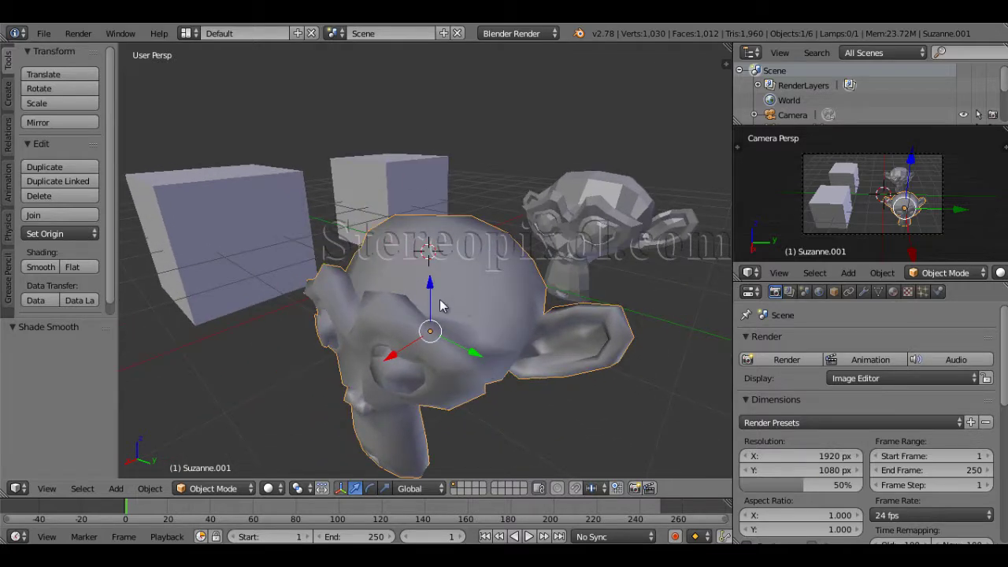
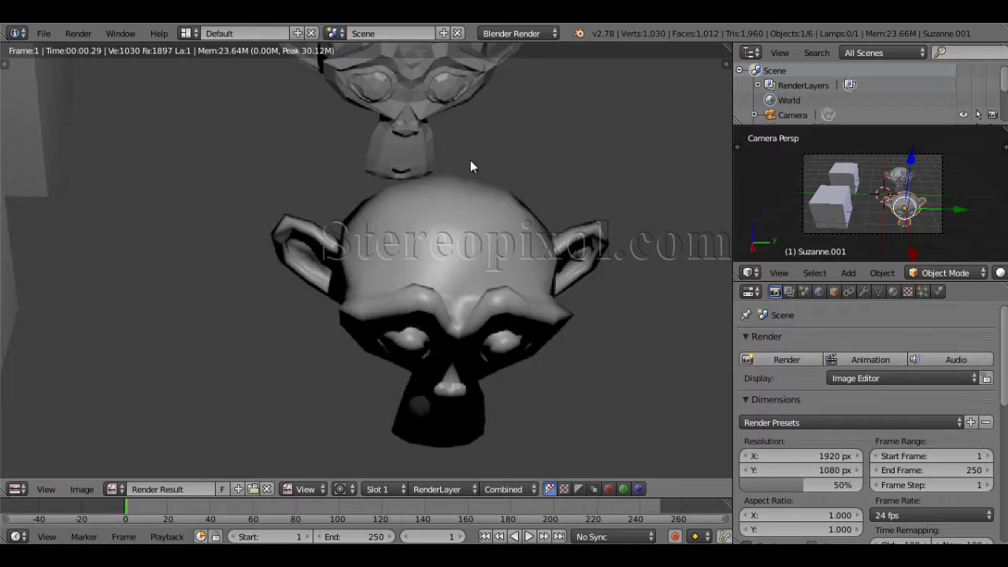
middle_click_drag(470, 166, 475, 338)
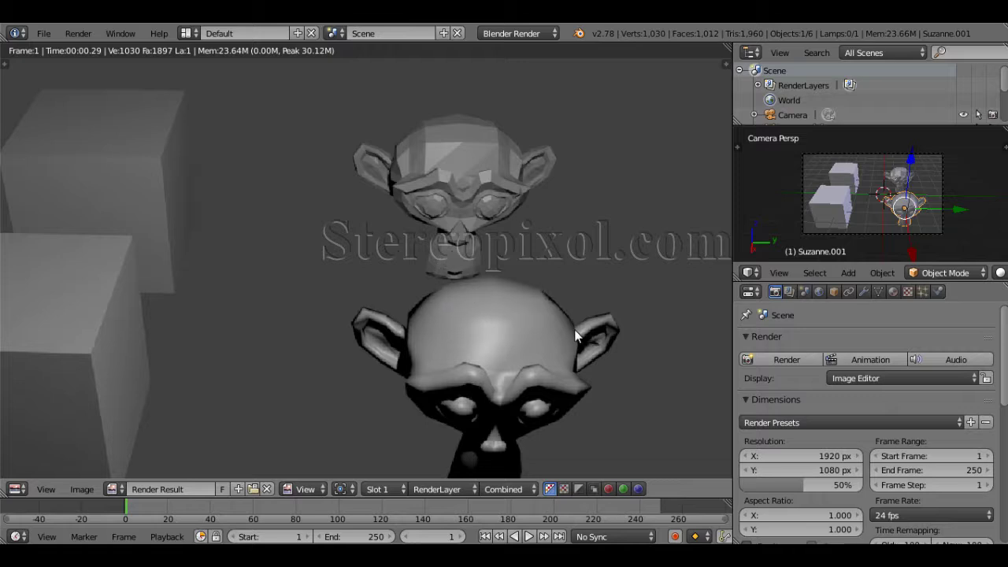
key("Escape")
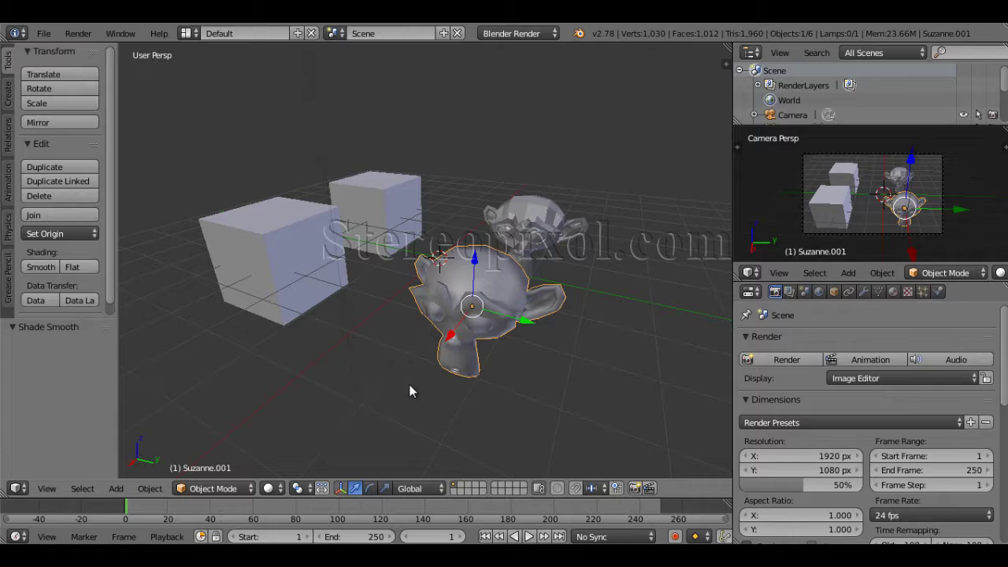
Reapply smooth shading to the front monkey head and apply smooth shading to the front cube
middle_click_drag(410, 391, 437, 402)
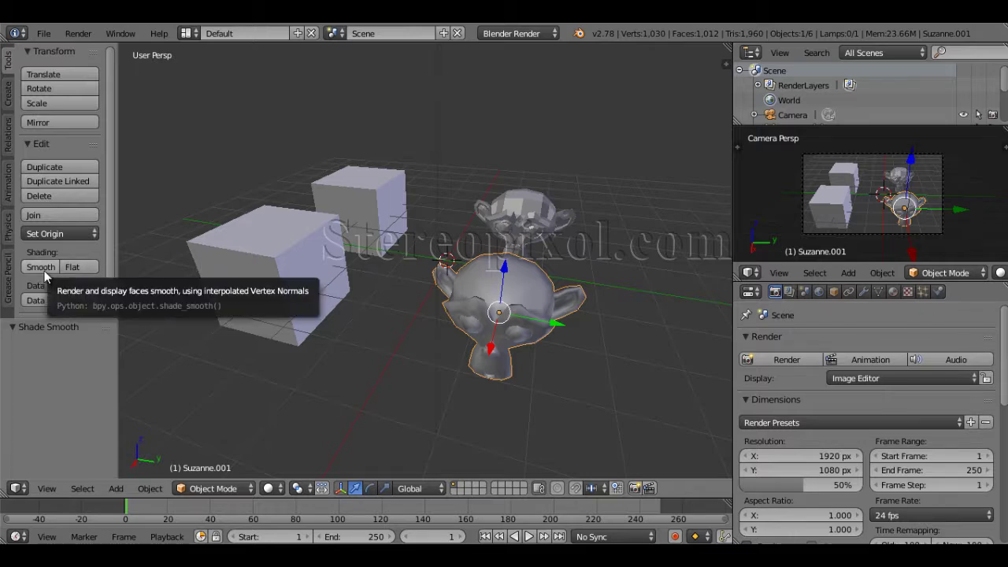
middle_click_drag(362, 313, 388, 342)
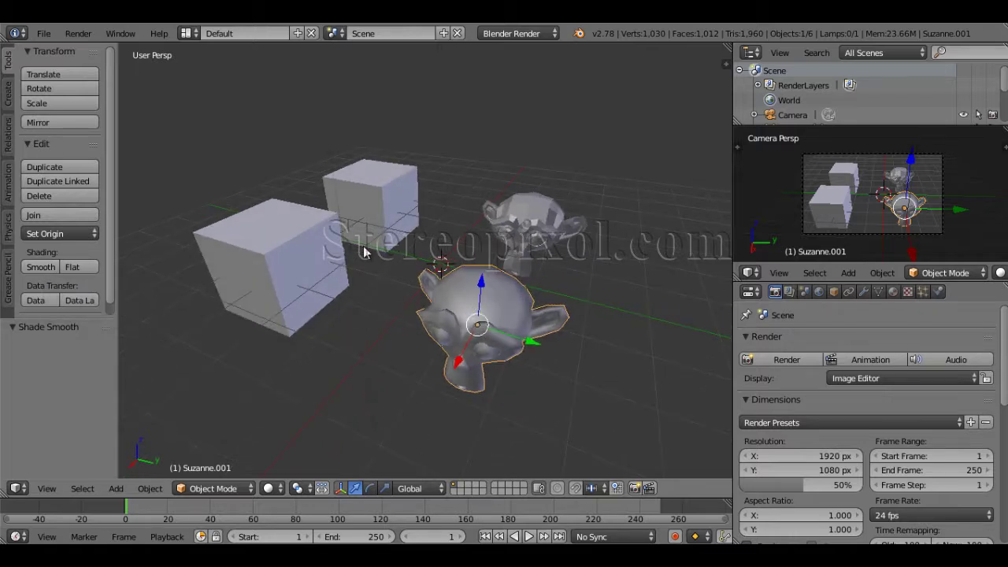
left_click(37, 267)
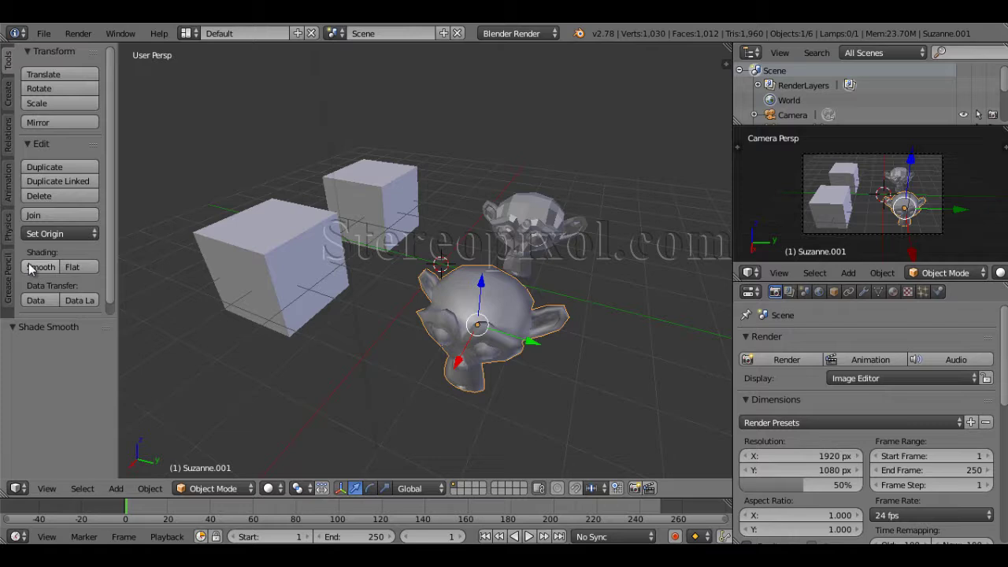
right_click(246, 278)
middle_click_drag(247, 278, 320, 376)
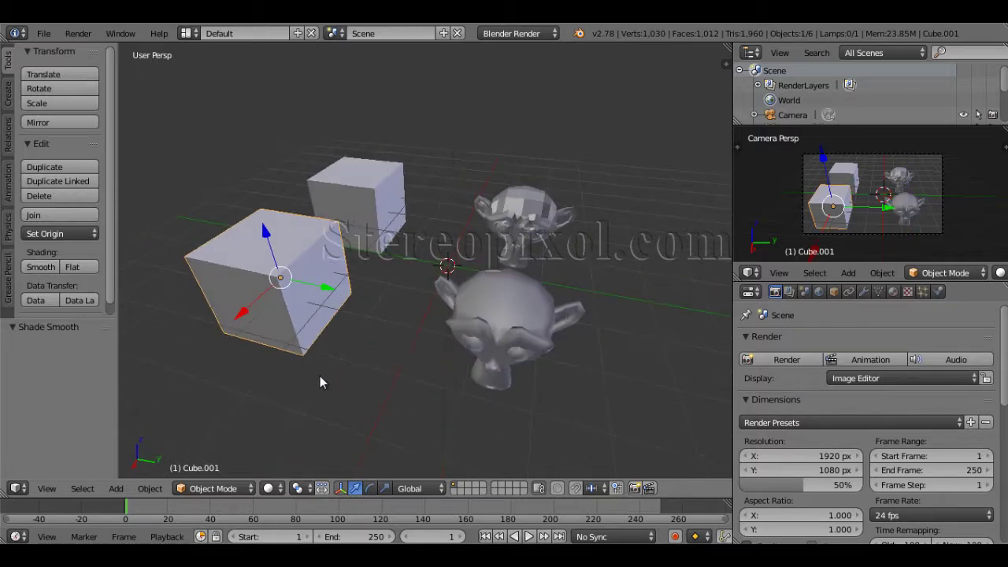
left_click(37, 267)
middle_click_drag(339, 355, 358, 345)
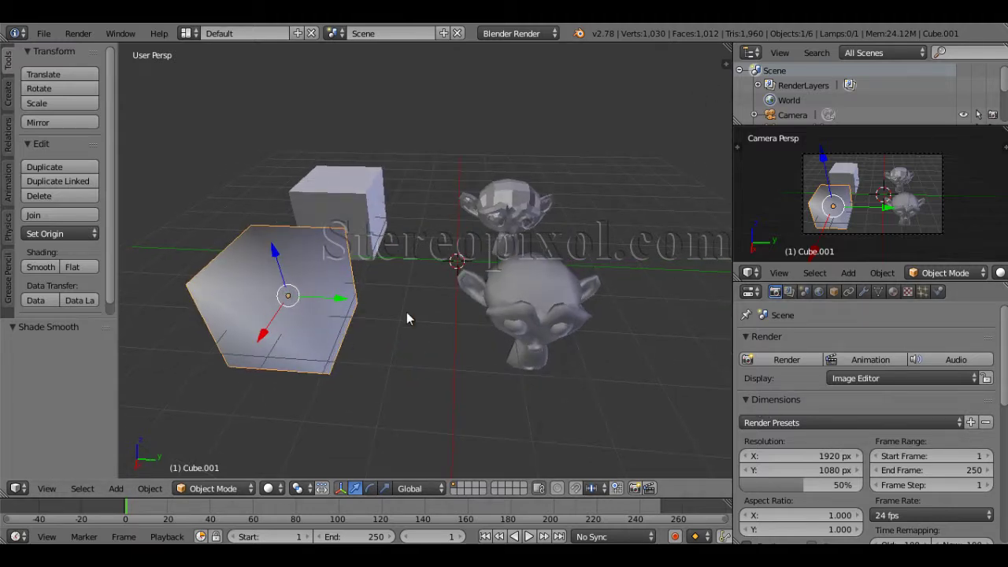
Render the scene to examine smooth shading on the front cube beside the front monkey head
left_click(773, 360)
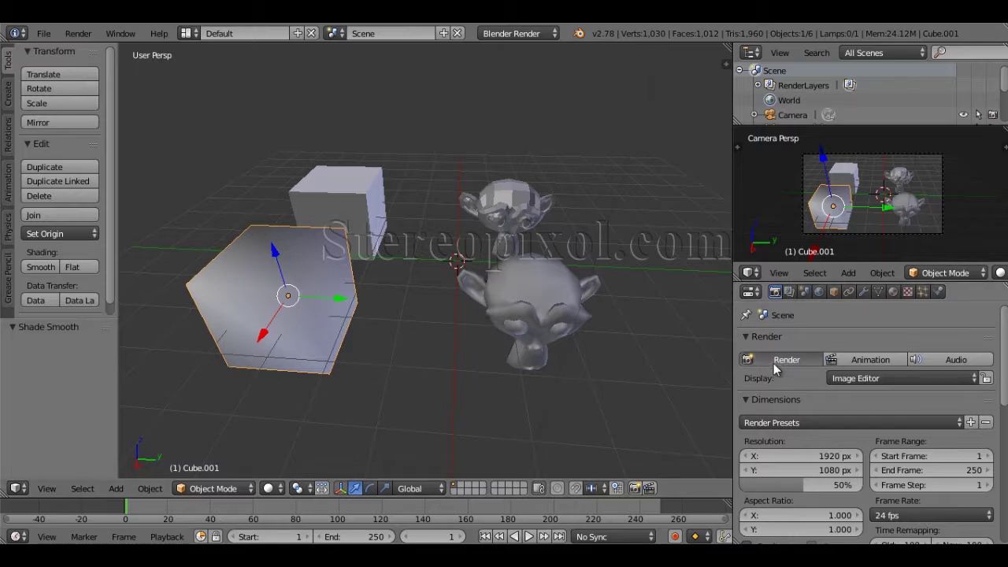
scroll(287, 311, "down", 2)
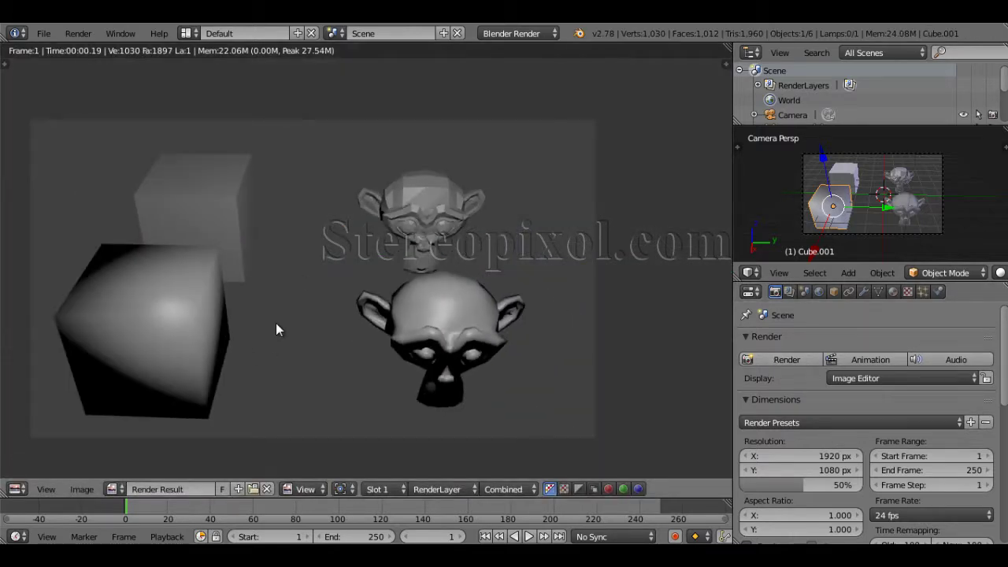
middle_click_drag(275, 323, 351, 316)
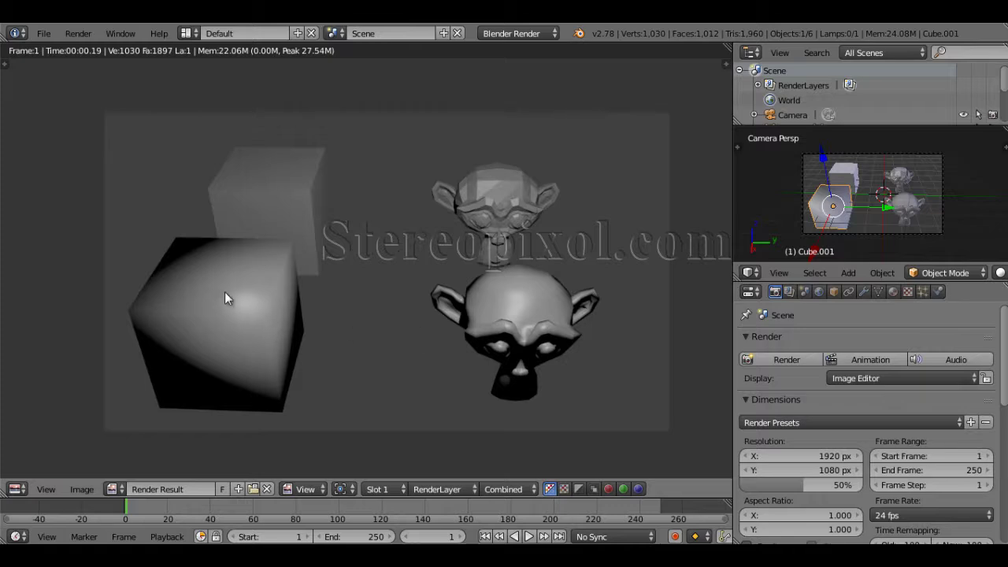
key("Escape")
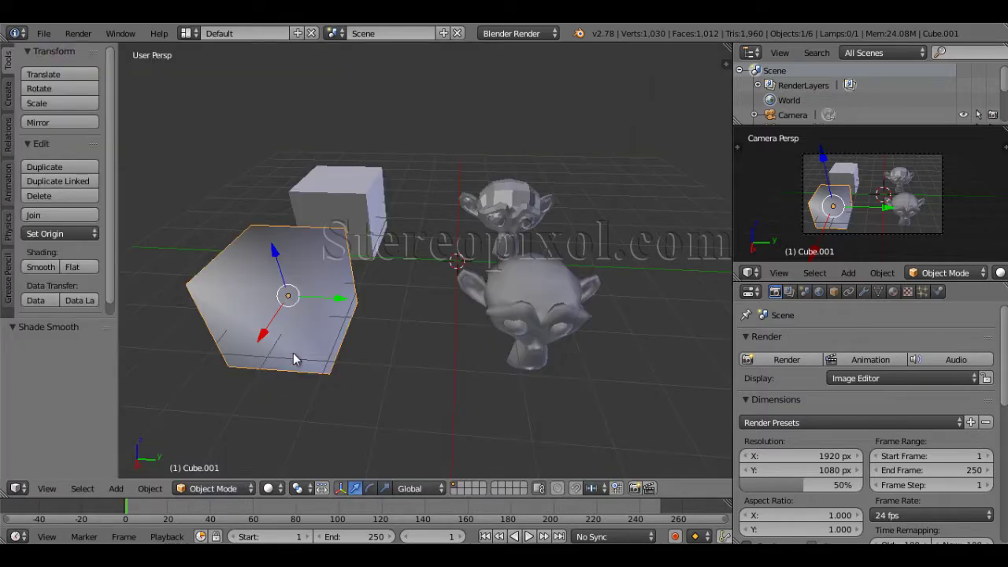
Set the front cube and the front monkey head to flat shading
left_click(66, 268)
right_click(550, 322)
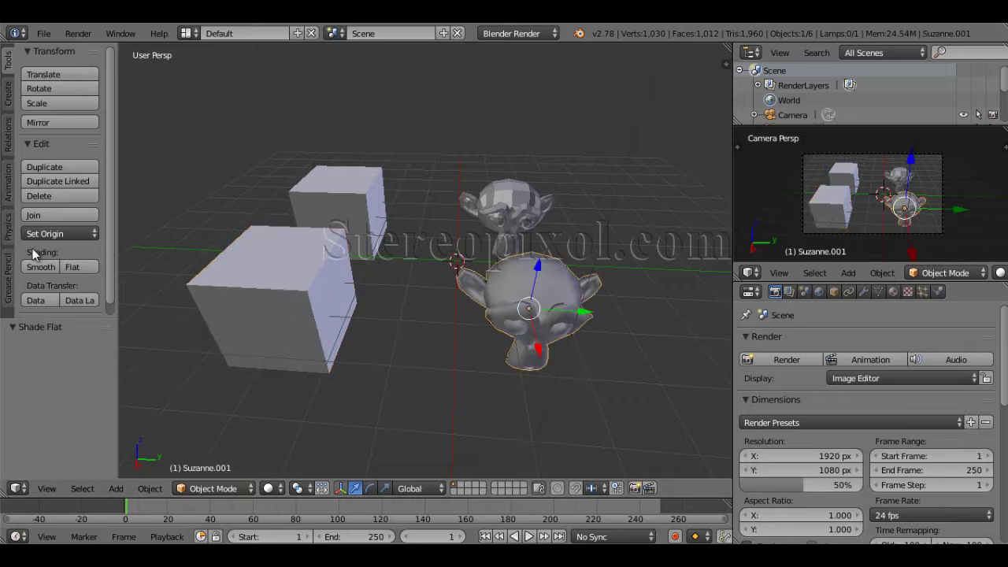
left_click(89, 269)
Add a Subdivision Surface modifier to the flat-shaded front monkey head
middle_click_drag(457, 351, 543, 351)
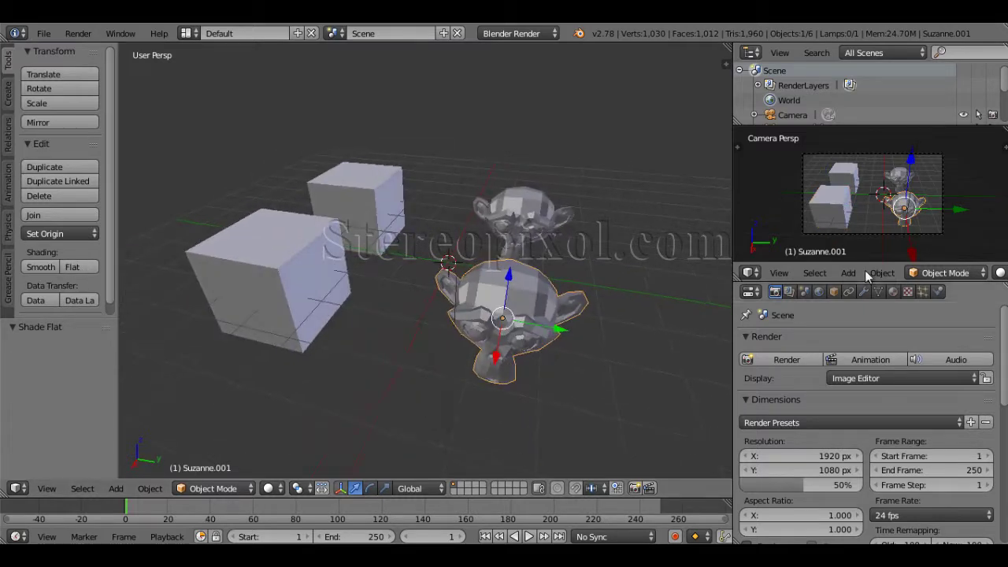
left_click(861, 292)
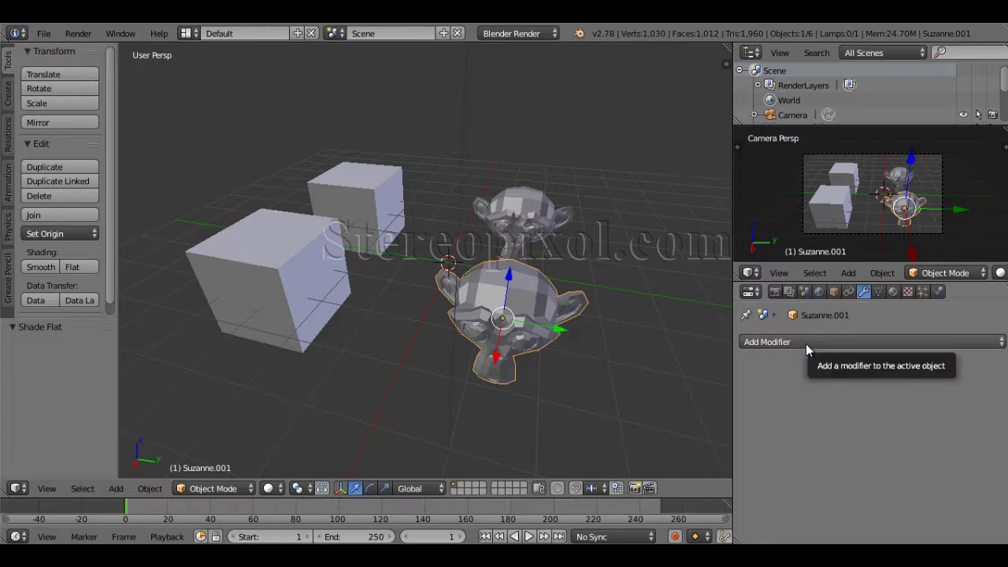
left_click(806, 343)
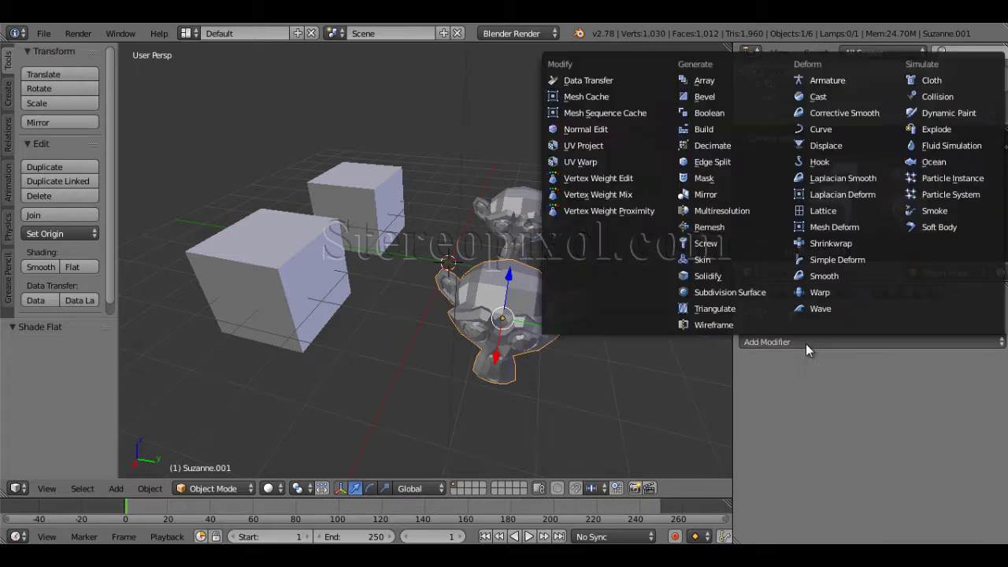
left_click(752, 295)
middle_click_drag(564, 375, 538, 365)
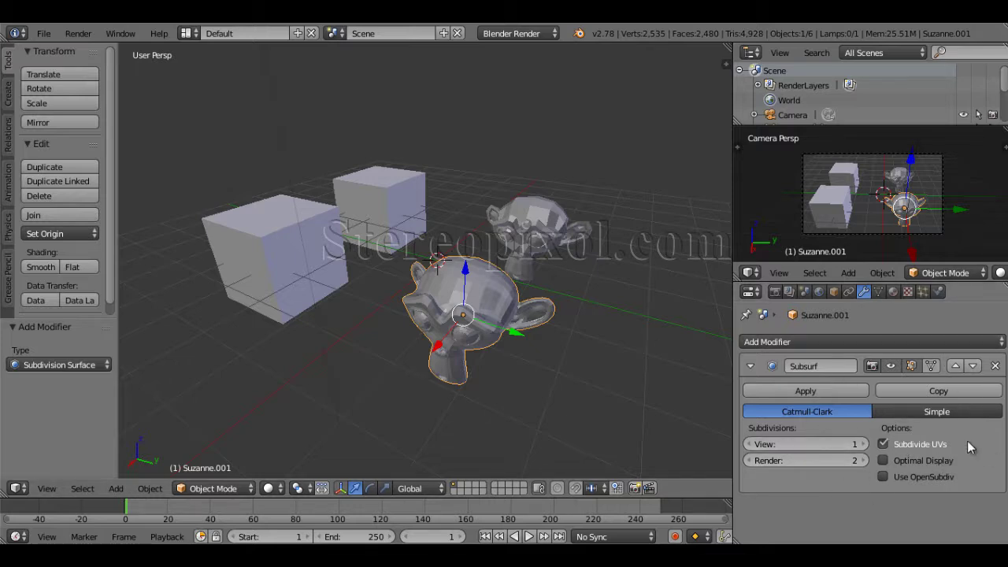
Try Simple subdivision on the front monkey head in a render of the scene, and return the modifier to Catmull-Clark
left_click(927, 413)
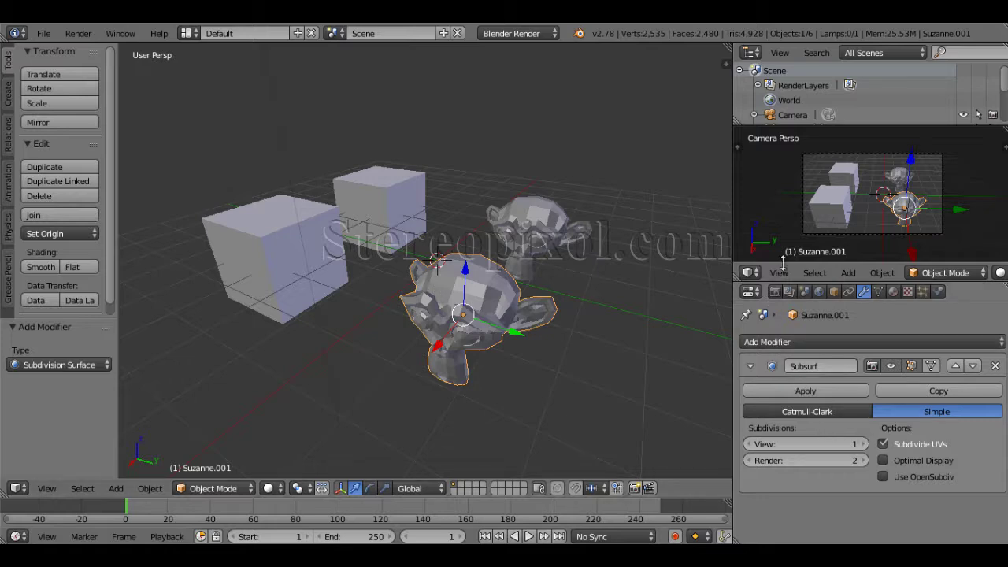
left_click(775, 292)
left_click(786, 361)
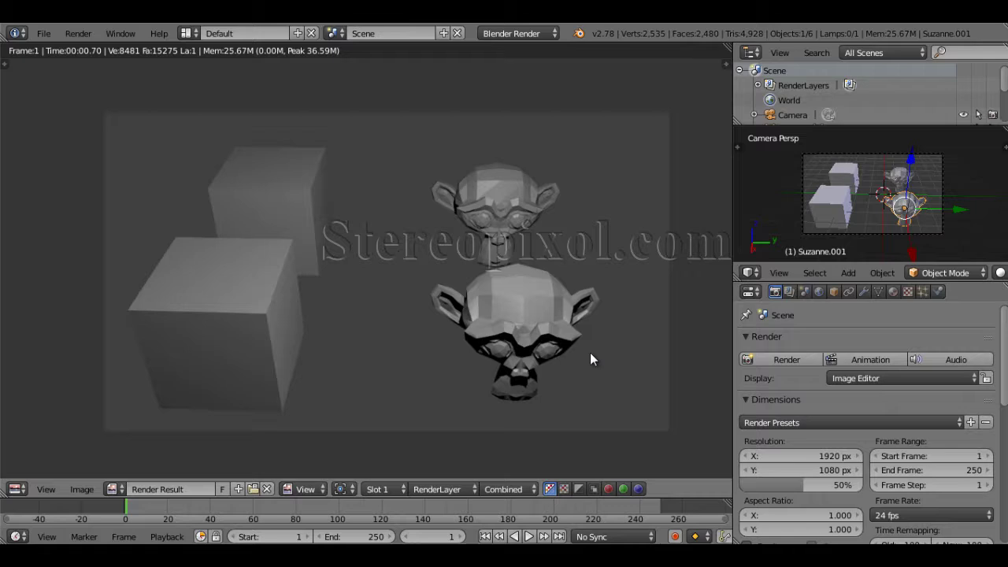
key("Escape")
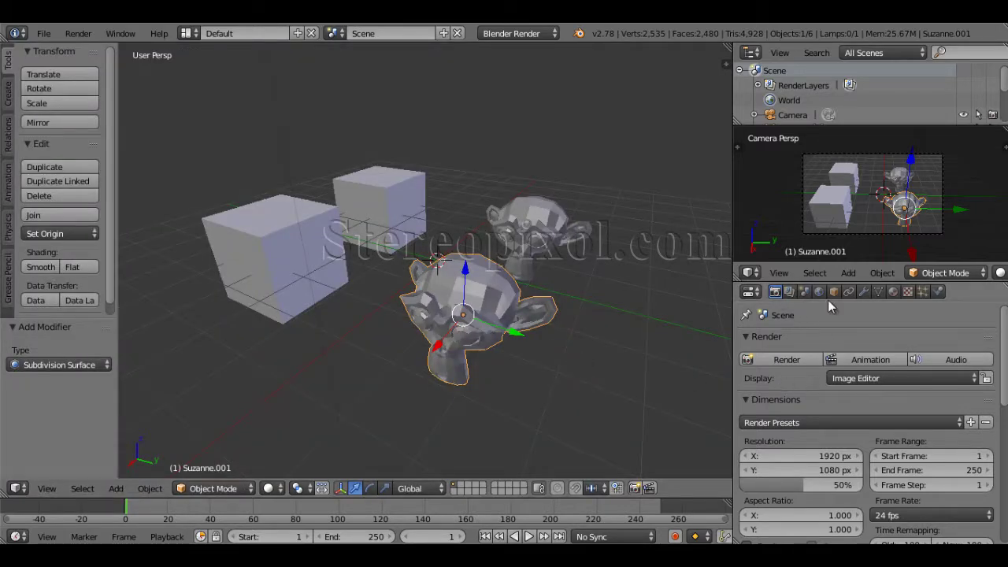
left_click(863, 292)
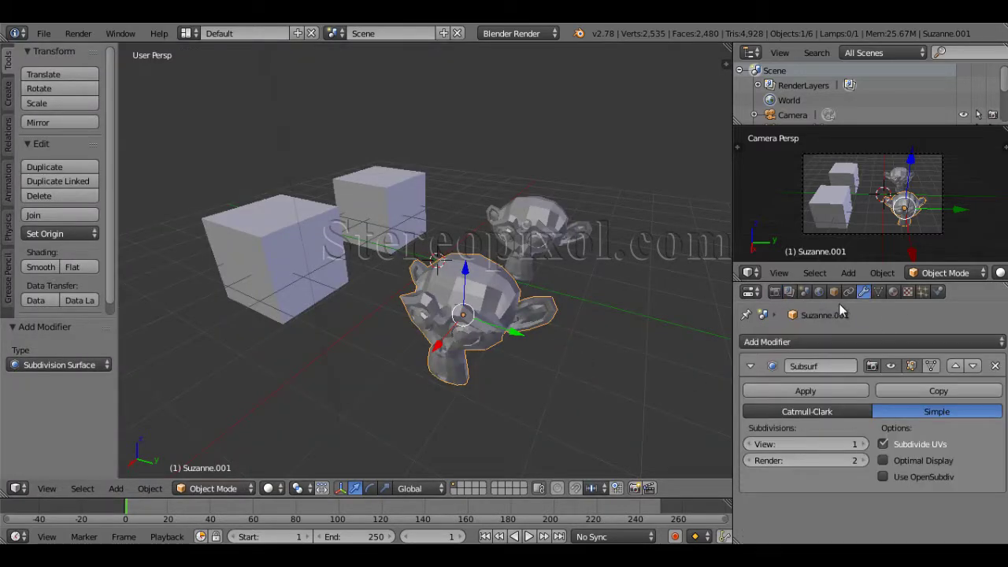
left_click(835, 412)
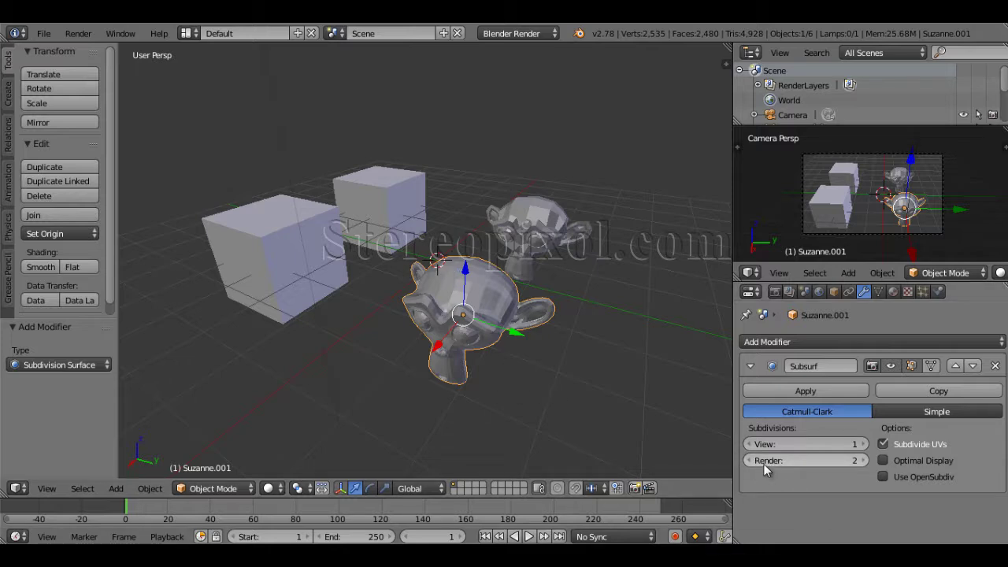
Set the front monkey head's Subdivision Surface levels to 0 for the view and 4 for the render
middle_click_drag(446, 353, 659, 469)
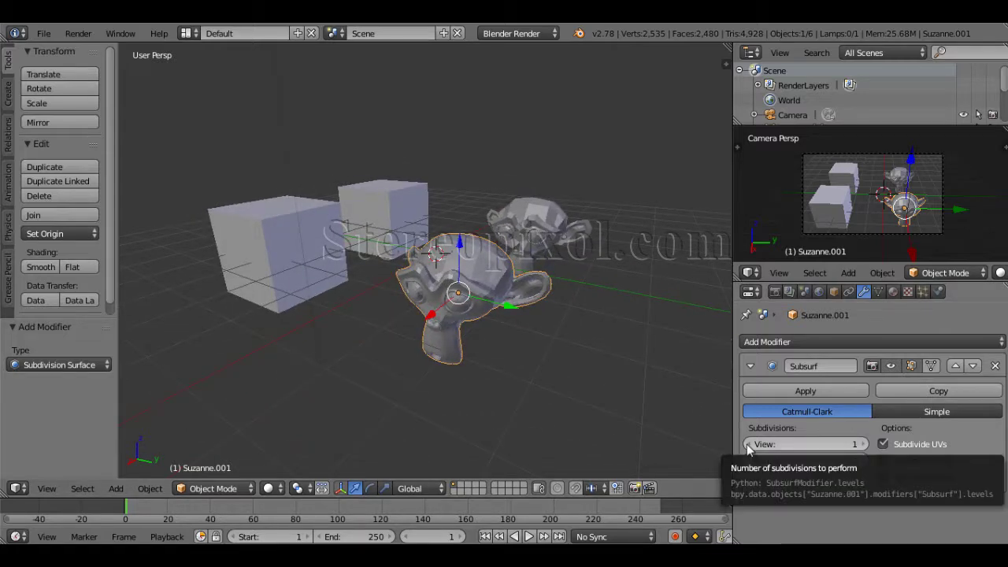
left_click(748, 445)
middle_click_drag(457, 339, 585, 382)
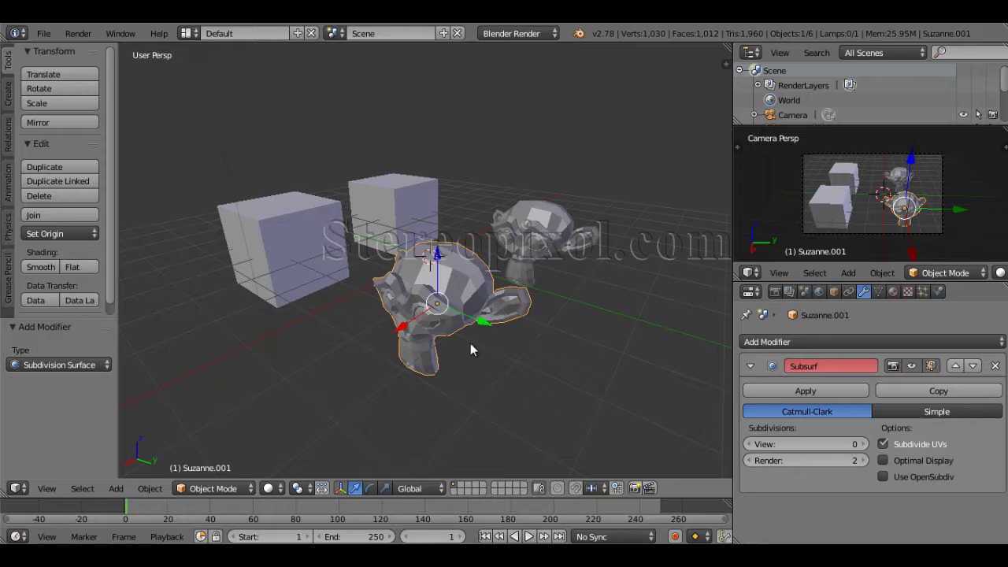
left_click(863, 461)
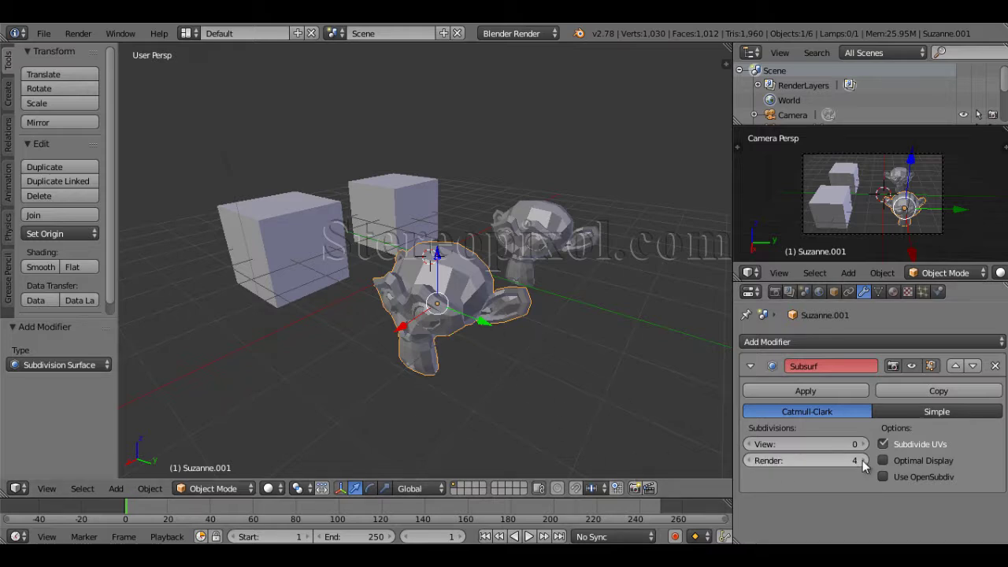
middle_click_drag(415, 348, 445, 370)
Render the scene and compare the front monkey head's rendered surface with its mesh in the 3D view
left_click(775, 291)
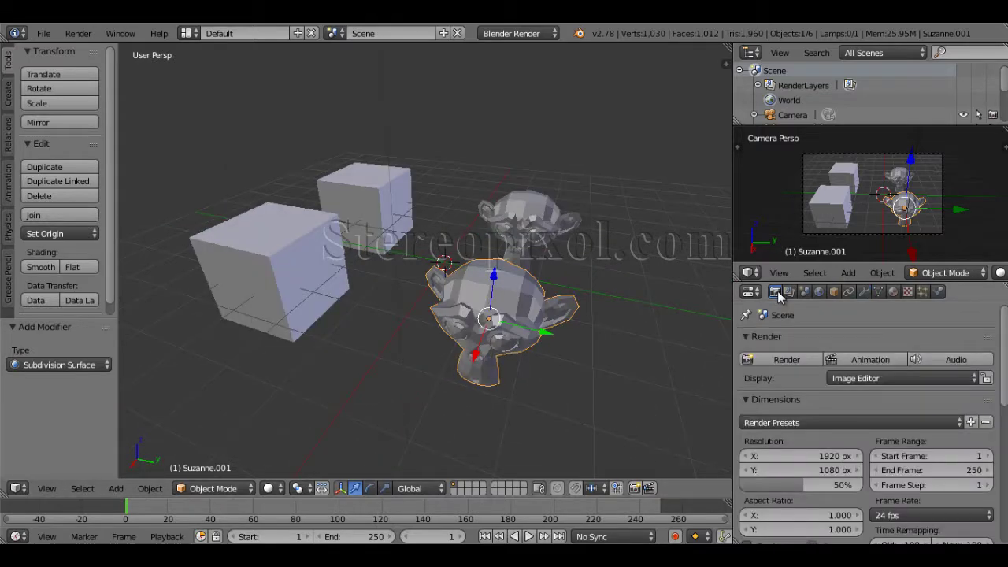
left_click(773, 359)
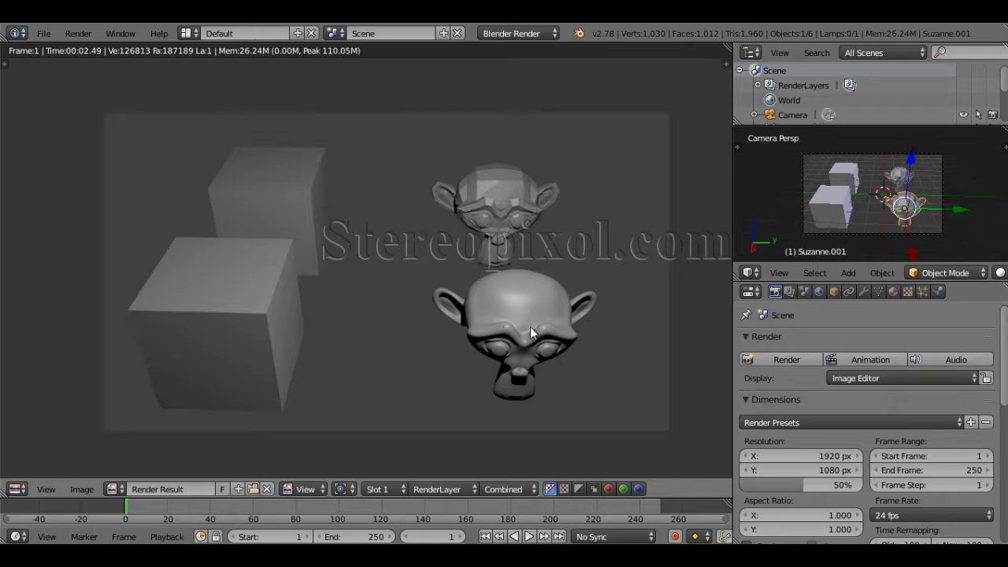
left_click(862, 293)
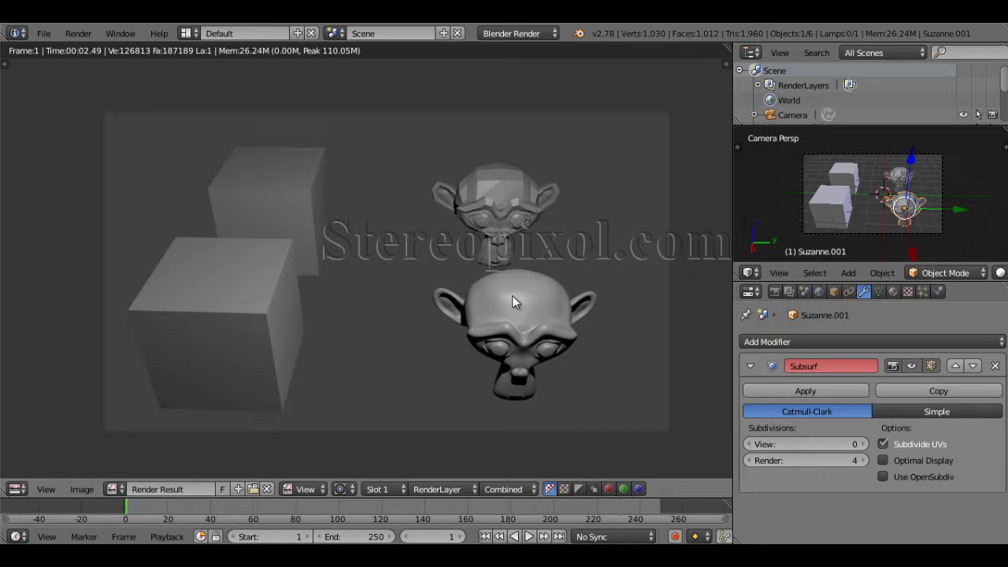
key("Escape")
middle_click_drag(549, 354, 513, 364)
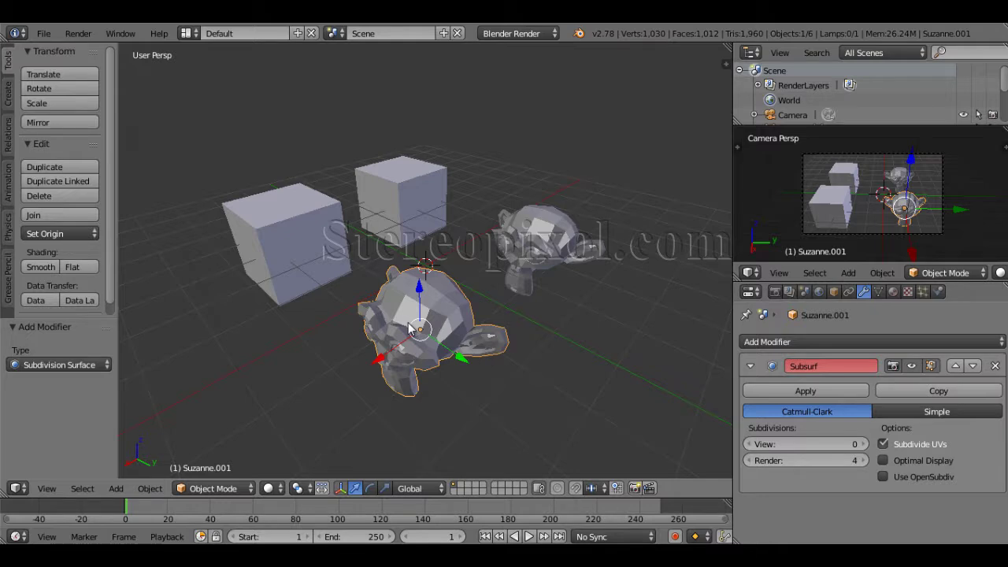
scroll(519, 280, "down", 6)
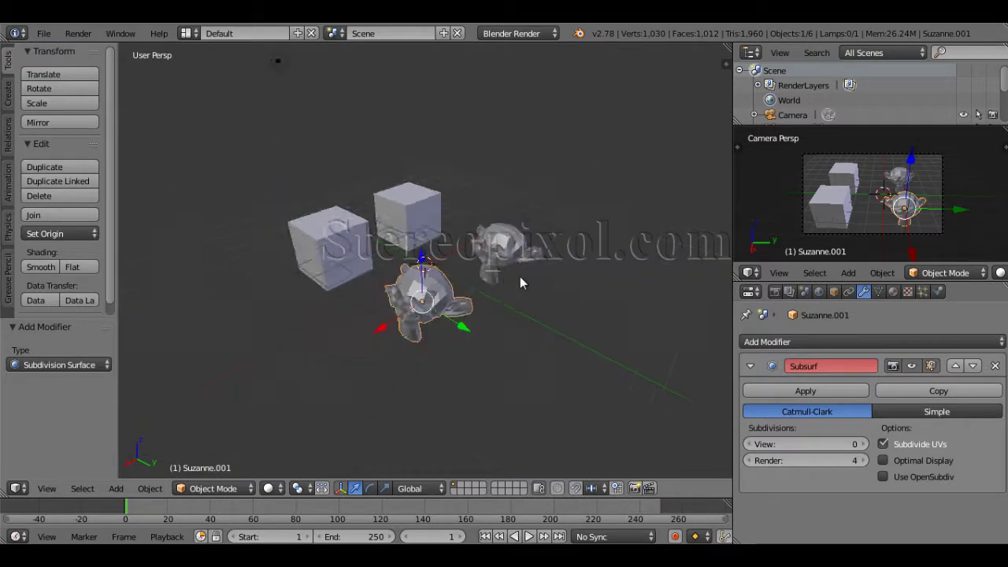
scroll(519, 280, "up", 4)
middle_click_drag(422, 282, 472, 281)
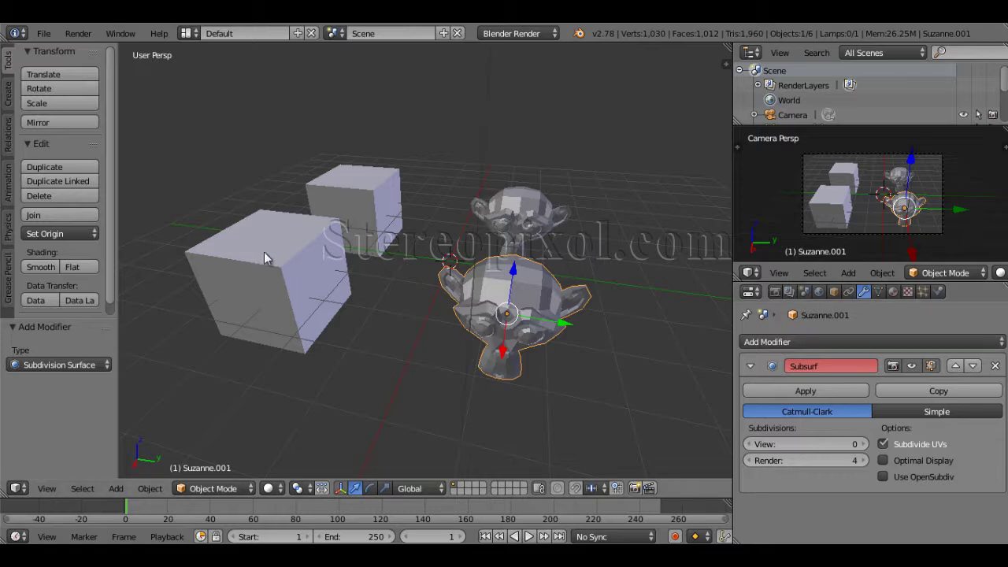
Add a Subdivision Surface modifier to the front cube and set its render subdivisions to 4
right_click(292, 291)
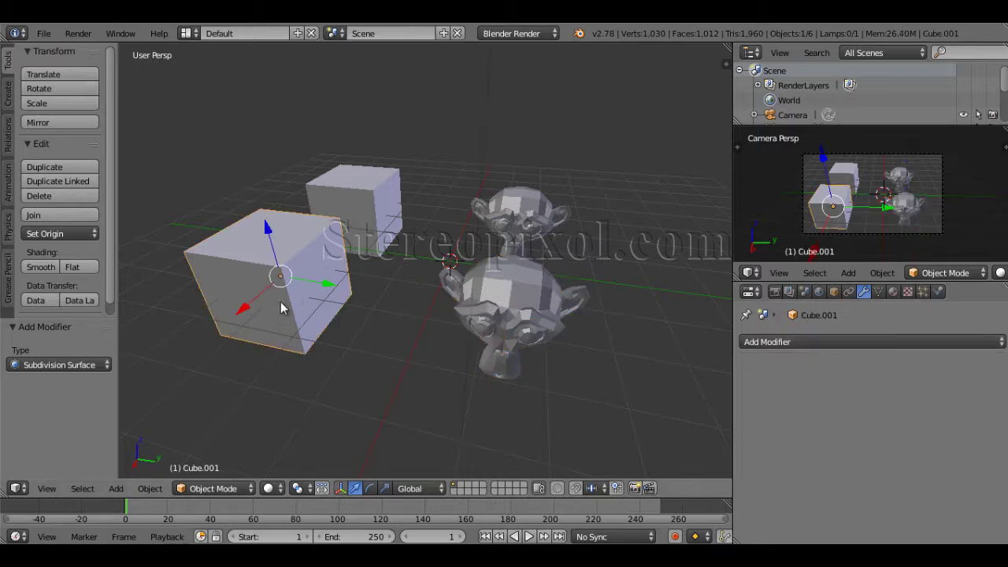
left_click(814, 342)
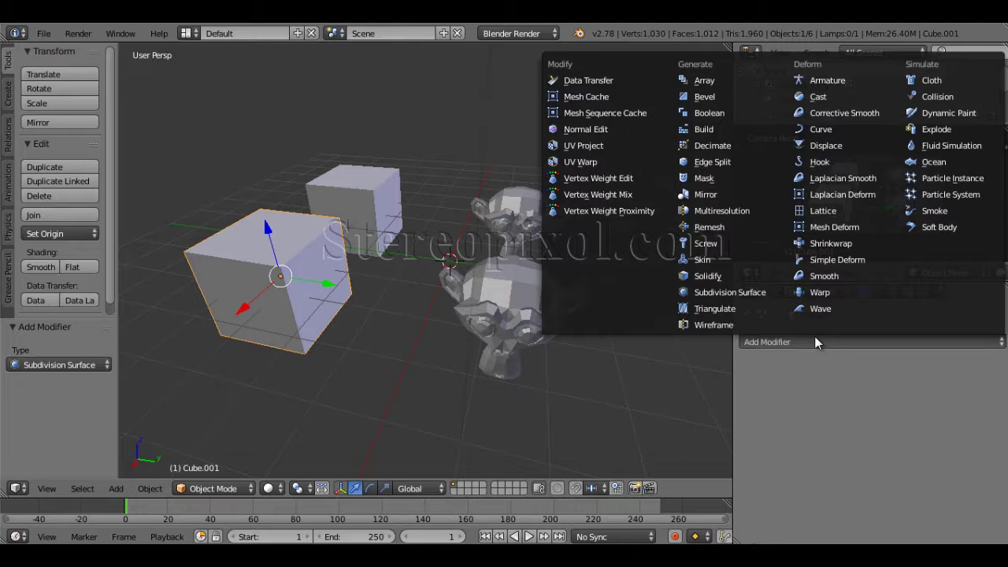
left_click(757, 293)
middle_click_drag(334, 359, 378, 358)
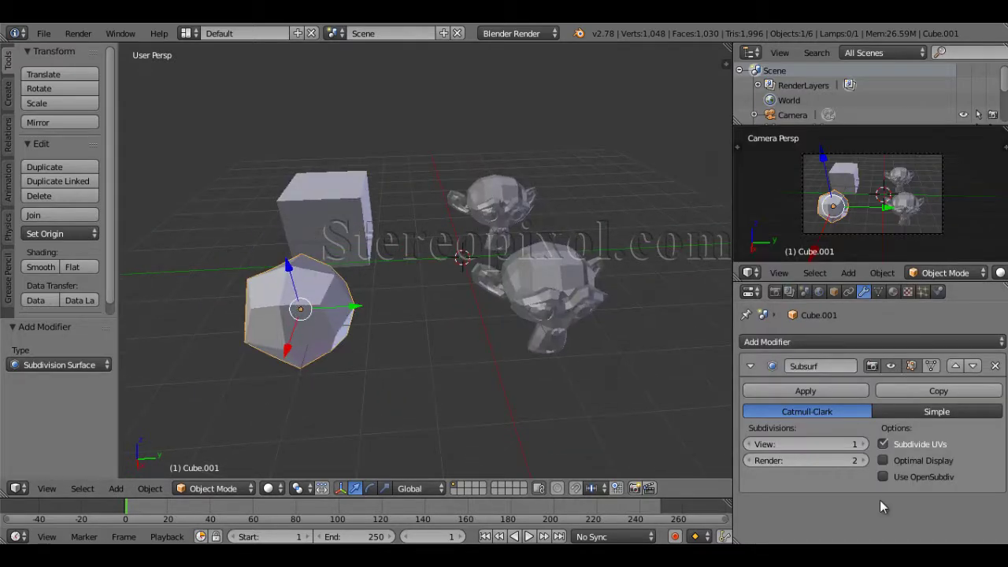
left_click(864, 460)
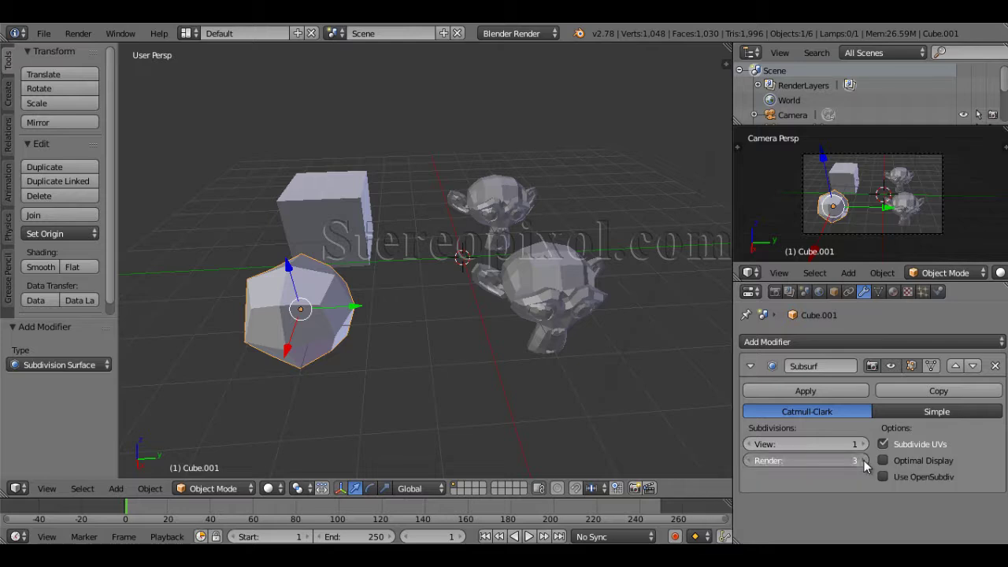
left_click(864, 461)
mouse_move(354, 356)
middle_mouse_down()
mouse_move(396, 360)
mouse_move(340, 351)
middle_mouse_up()
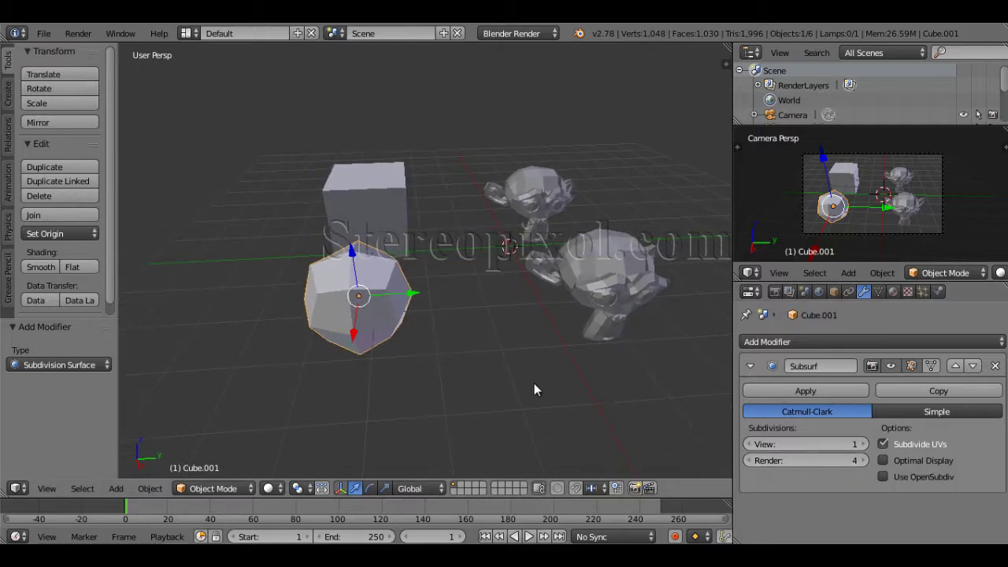
middle_click_drag(535, 387, 405, 404)
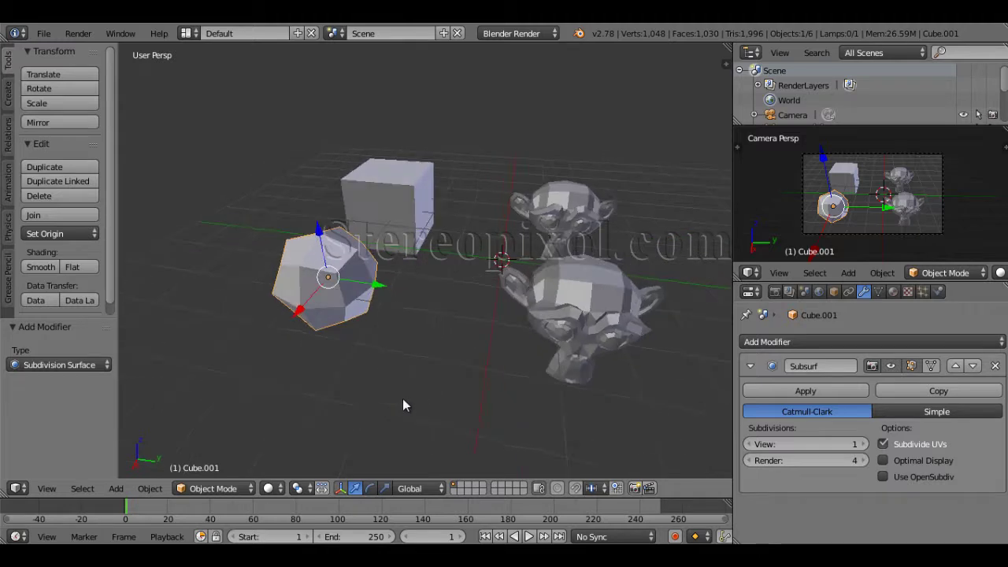
Render the scene and examine the surfaces of the subdivided front cube and front monkey head up close
left_click(775, 291)
left_click(778, 359)
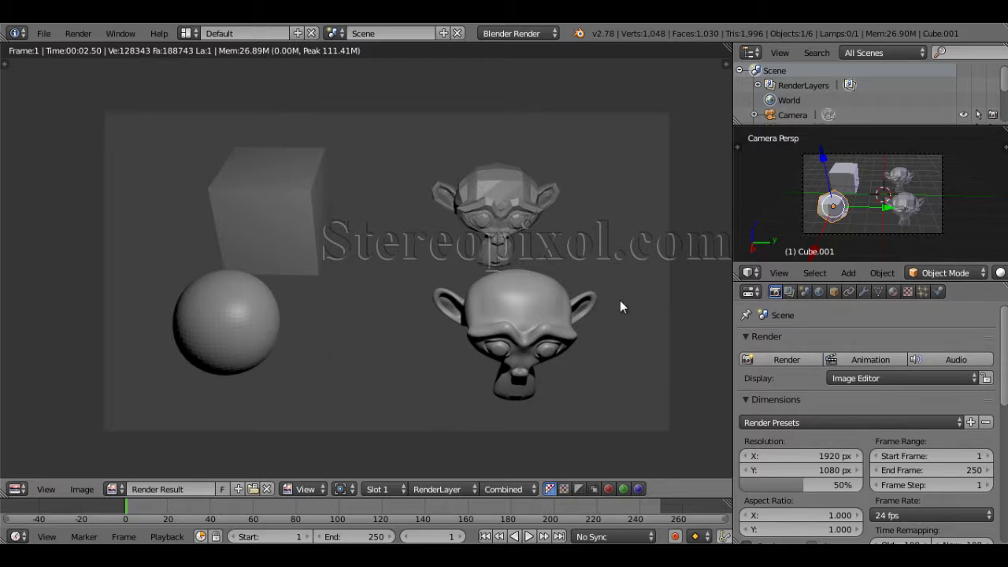
left_click(862, 292)
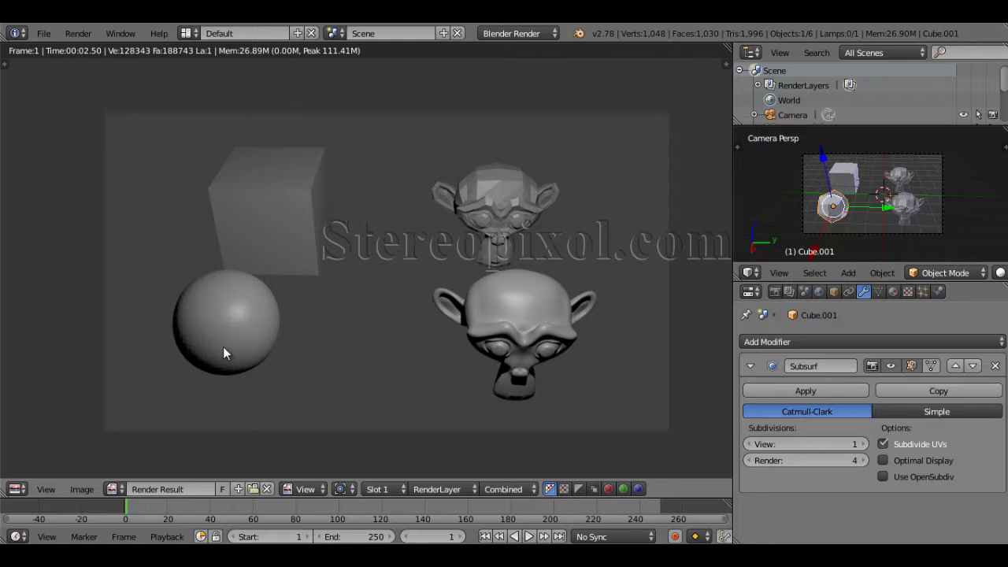
scroll(223, 346, "up", 2)
middle_click_drag(187, 360, 291, 333)
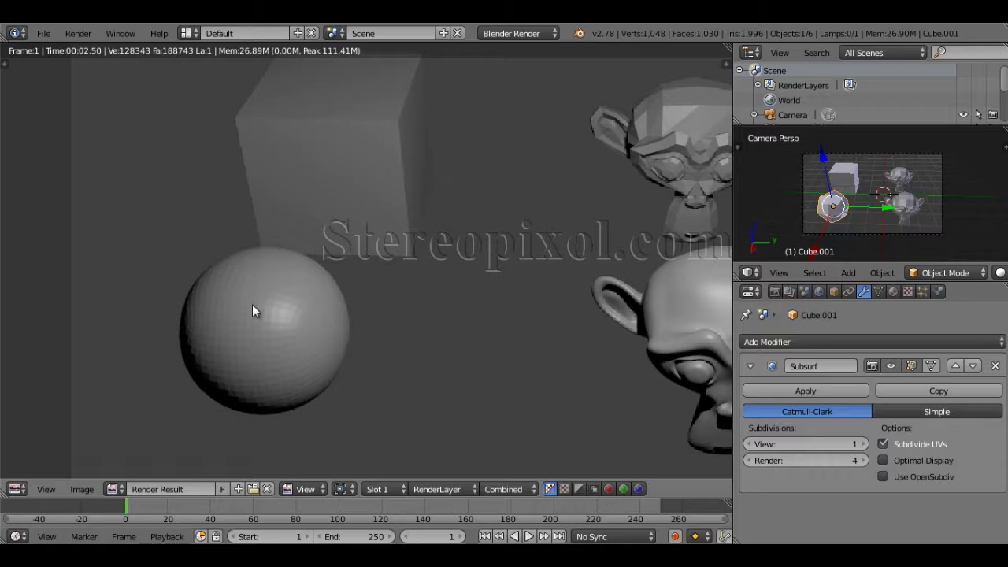
middle_click_drag(618, 368, 467, 251)
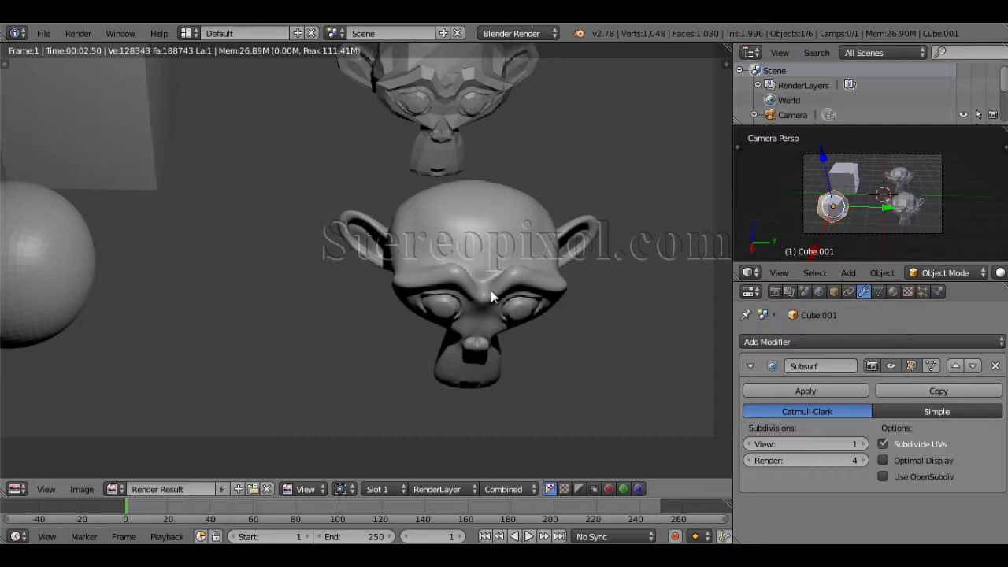
middle_click_drag(114, 245, 321, 291)
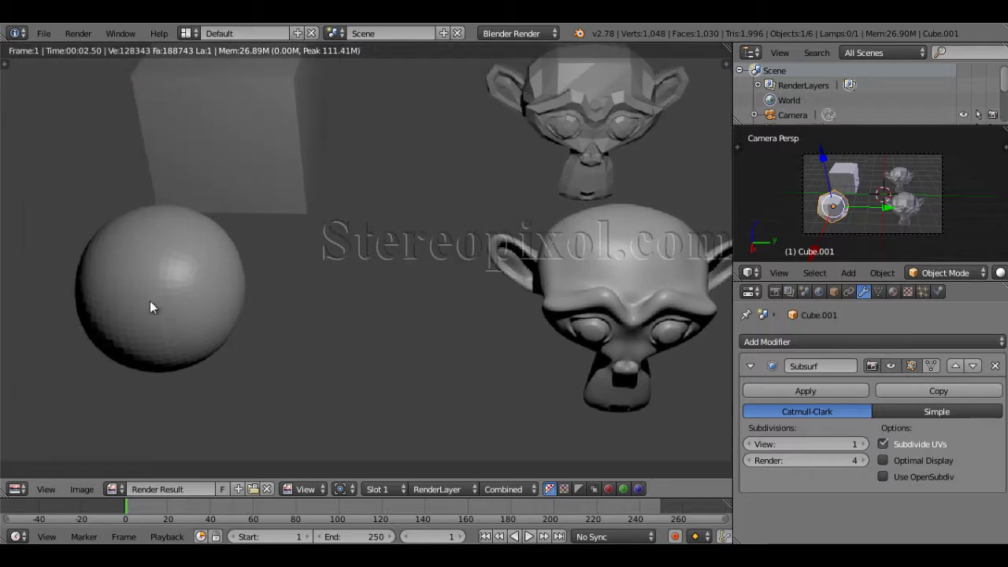
scroll(396, 281, "down", 3)
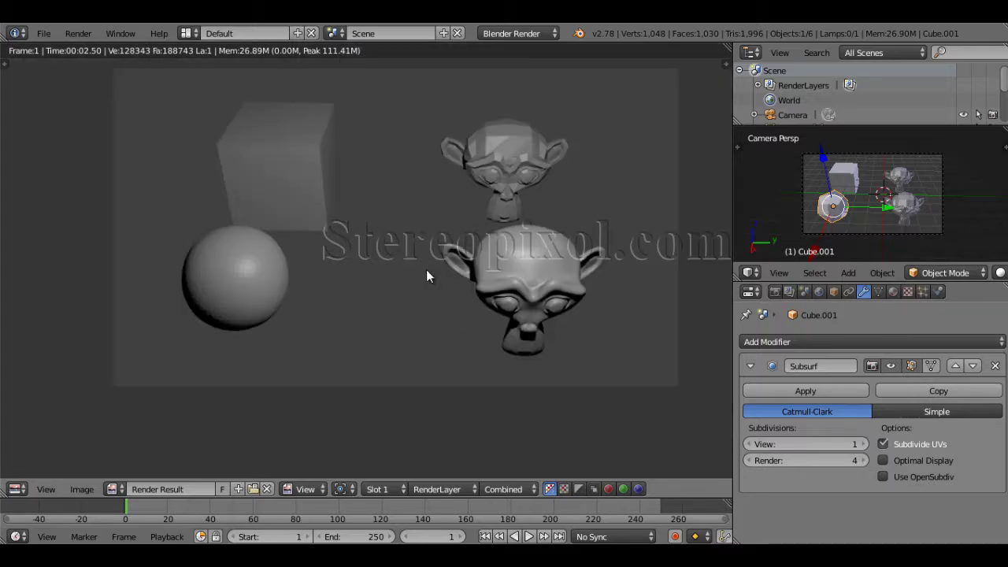
scroll(401, 328, "up", 1)
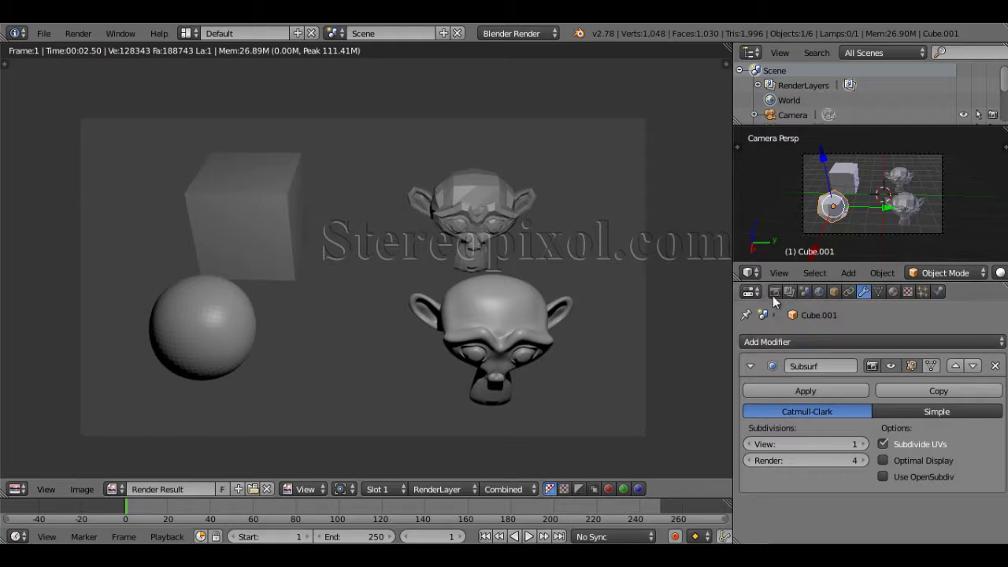
key("Escape")
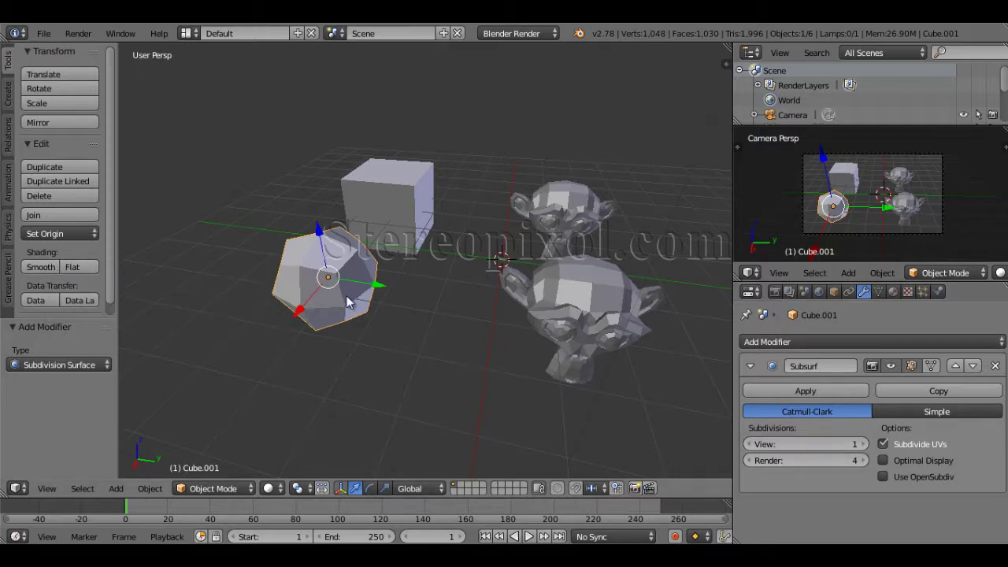
Raise the front cube's render subdivisions to 6
left_click(862, 461)
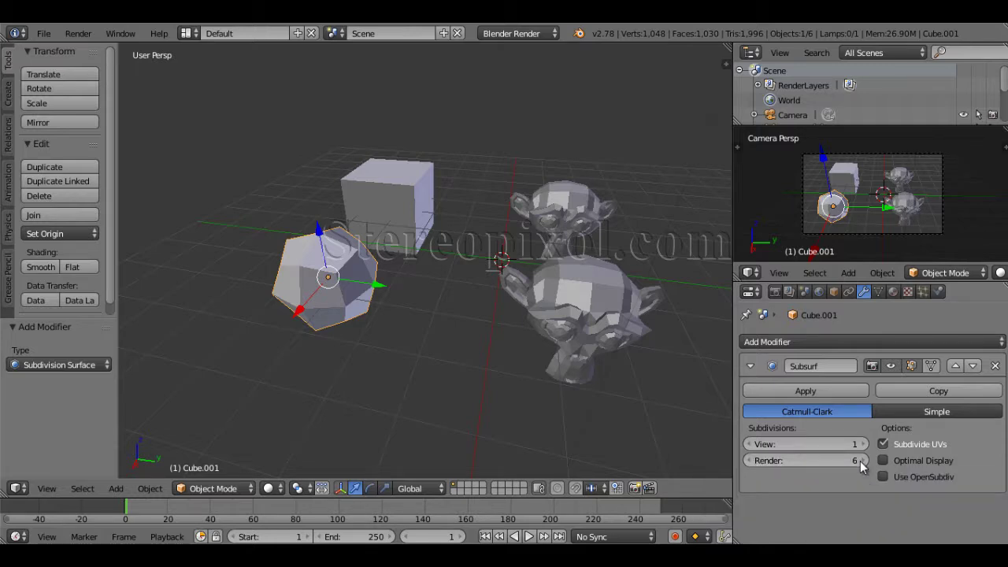
left_click(862, 461)
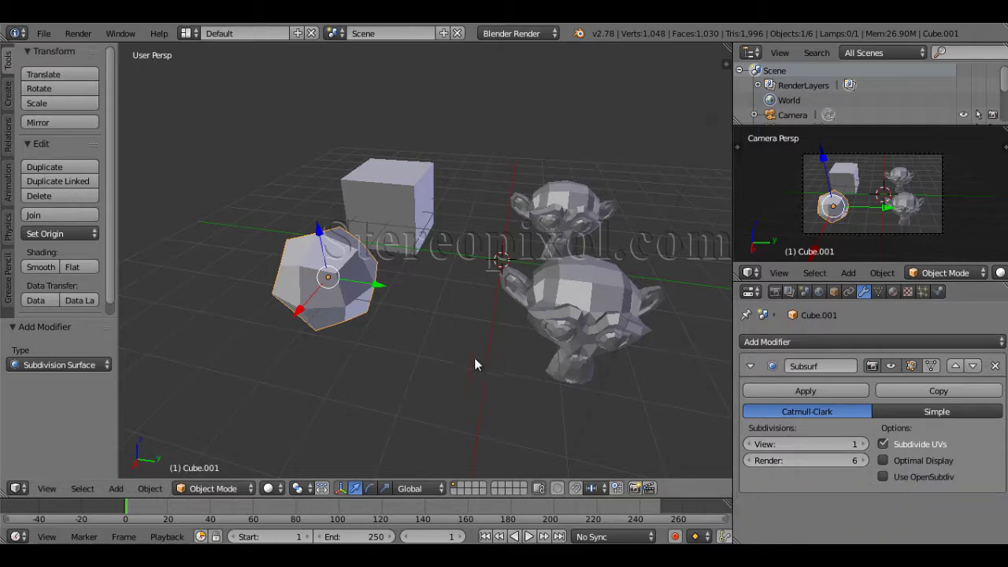
middle_click_drag(444, 355, 504, 373)
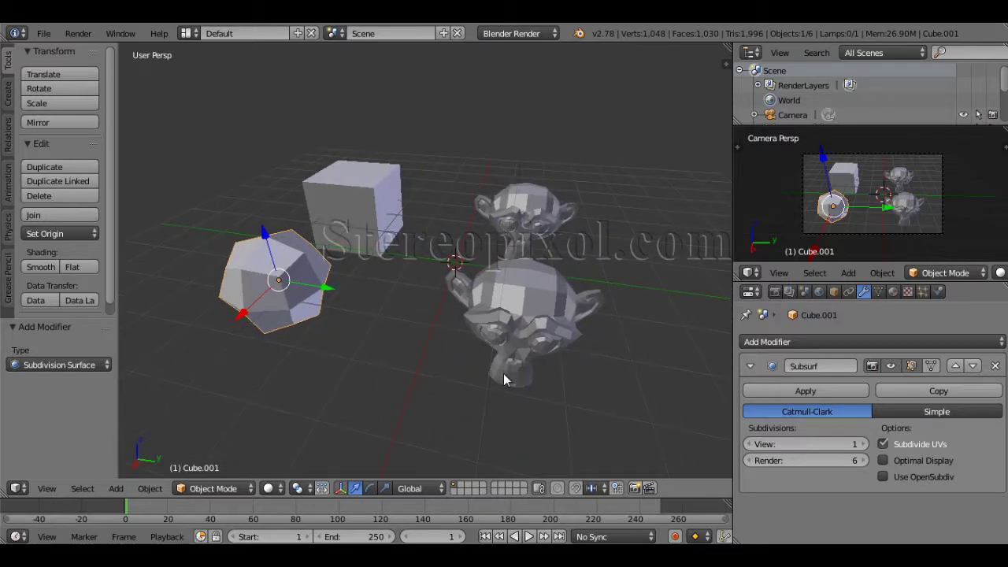
Render the scene and examine the surfaces of the subdivided front cube and front monkey head
left_click(774, 291)
left_click(788, 361)
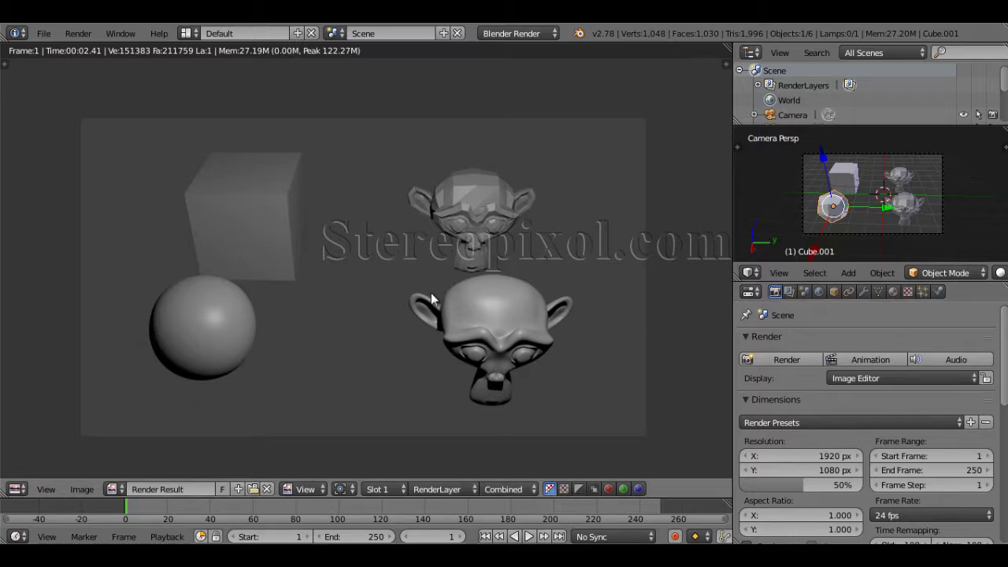
key("Escape")
Lower the front cube's render subdivisions to 2 and apply smooth shading to it
left_click(864, 291)
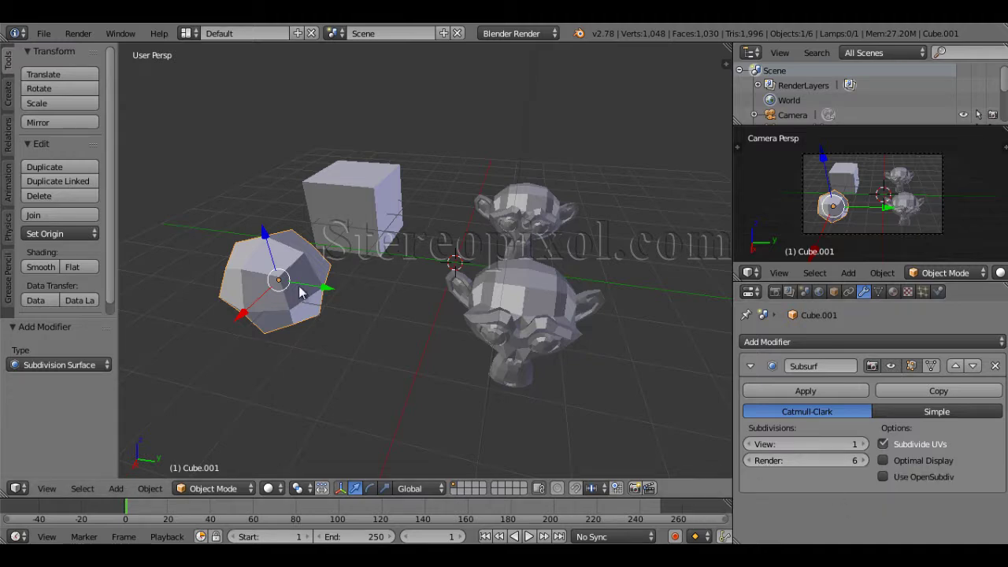
left_click(750, 460)
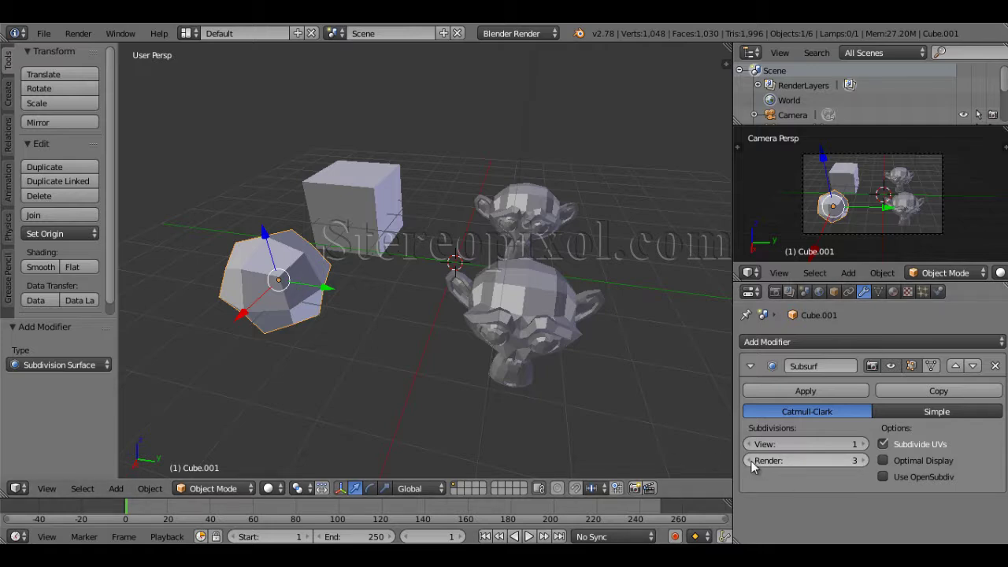
left_click(751, 461)
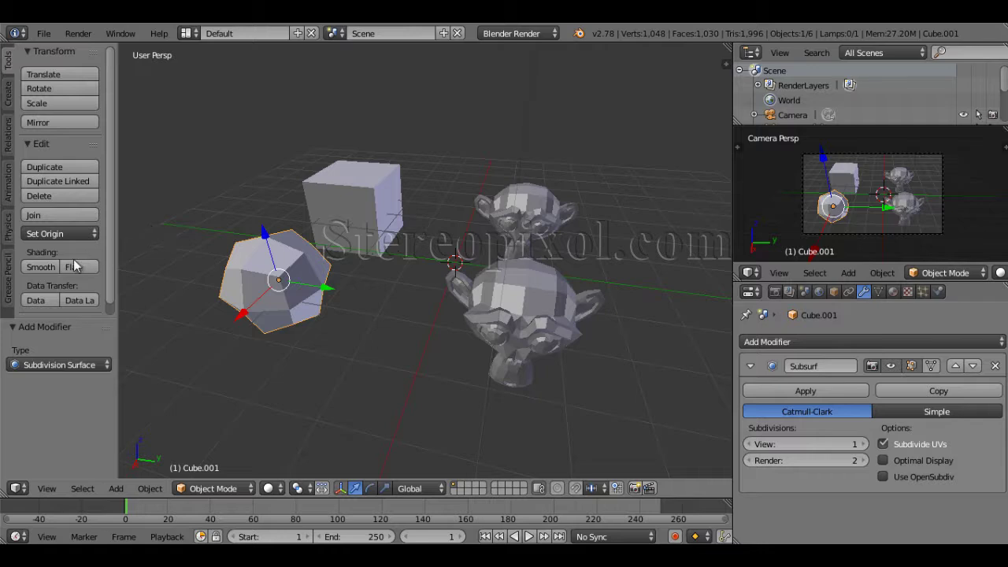
left_click(39, 267)
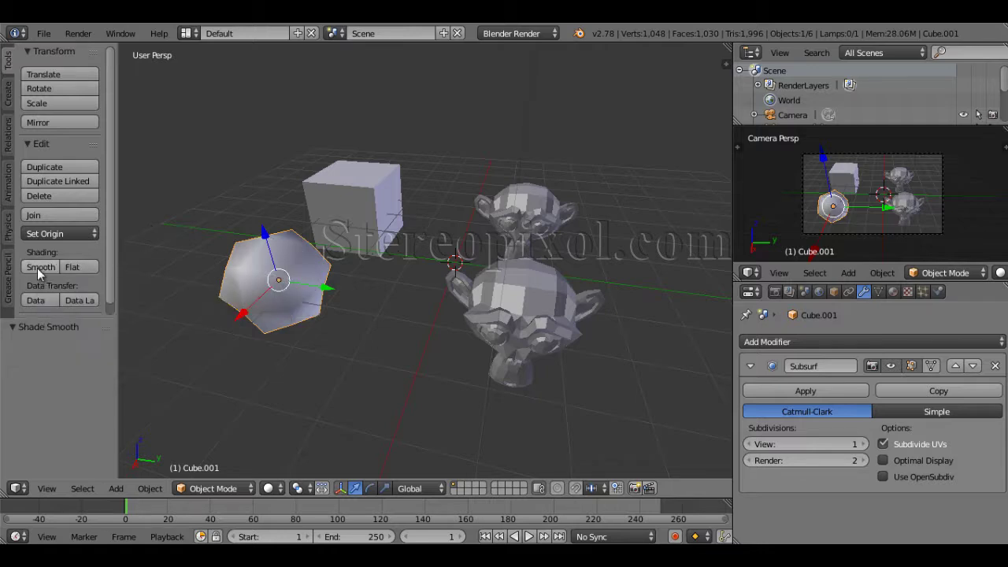
Lower the front monkey head's render subdivisions to 2 and apply smooth shading to it
right_click(502, 326)
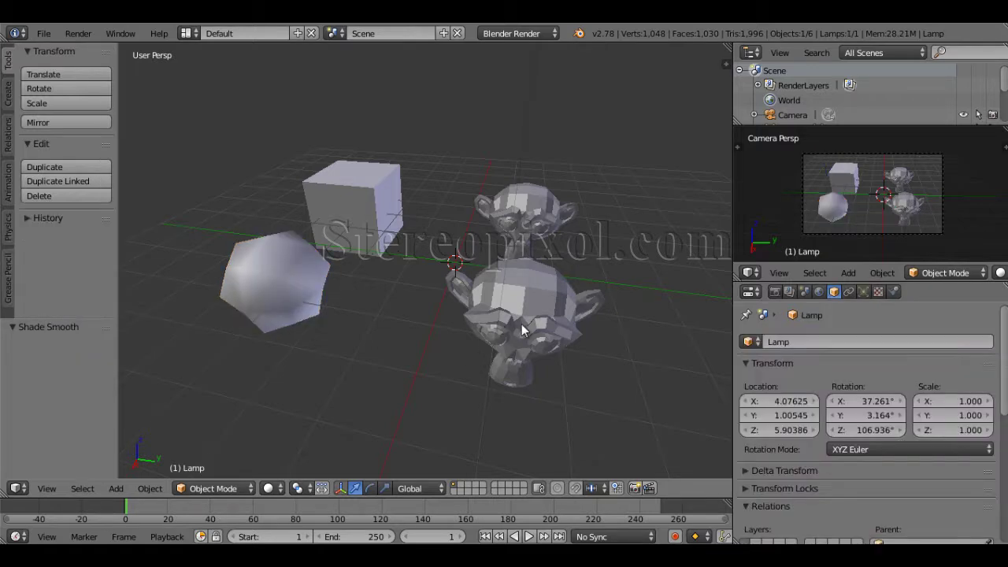
right_click(521, 323)
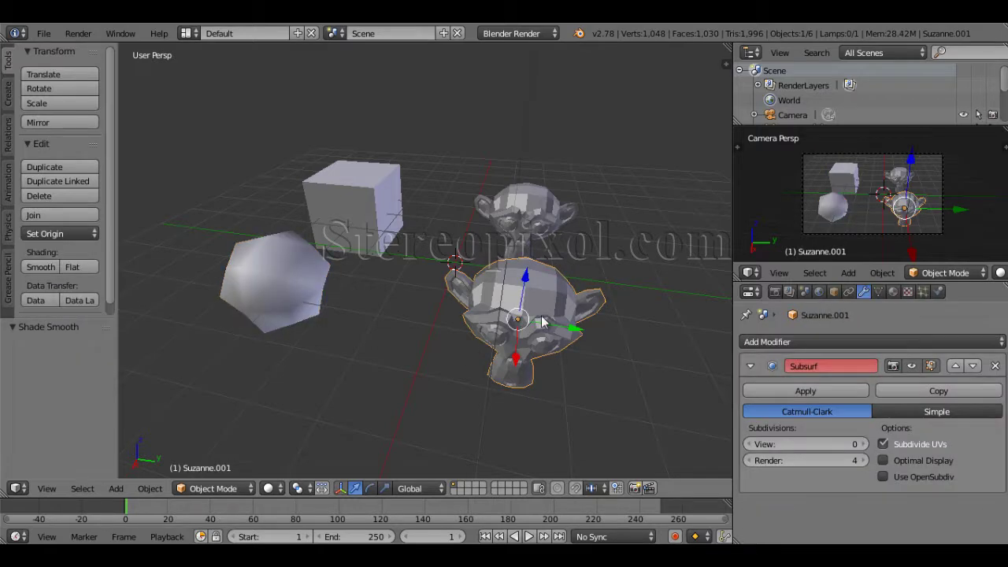
left_click(748, 460)
left_click(749, 460)
left_click(43, 268)
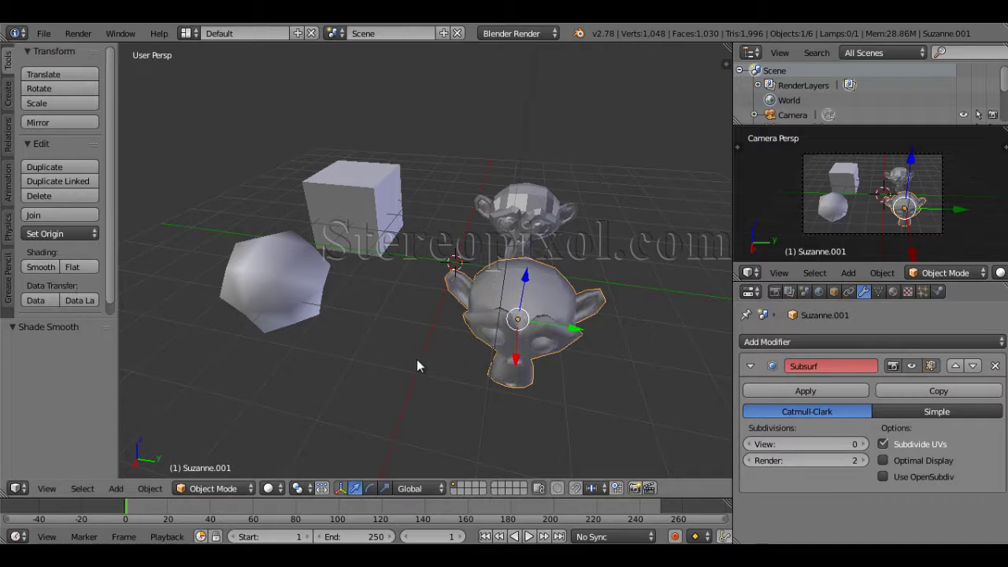
Render the scene to check the smooth-shaded front cube and monkey head at 2 render subdivisions
middle_click_drag(417, 359, 436, 372)
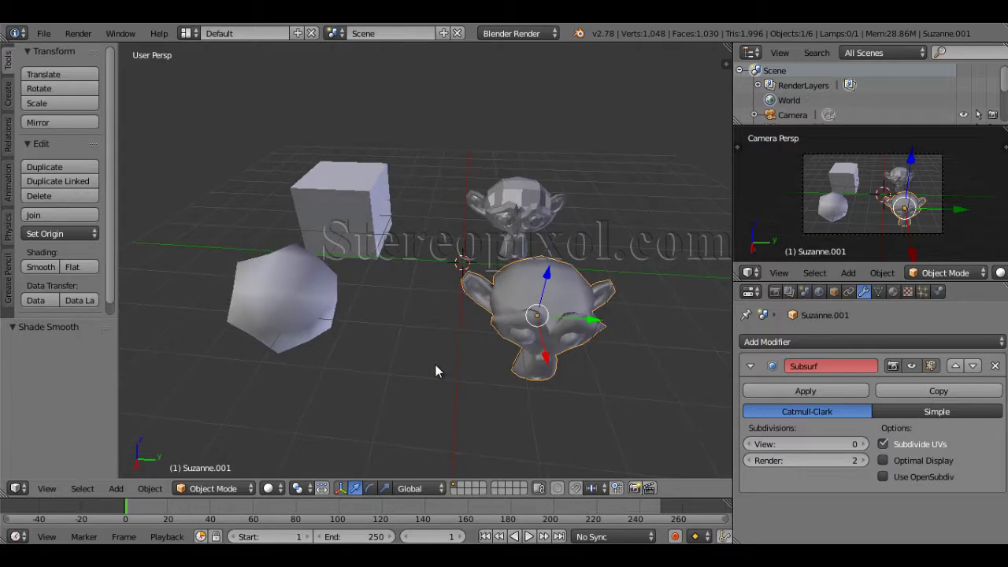
left_click(776, 292)
left_click(774, 361)
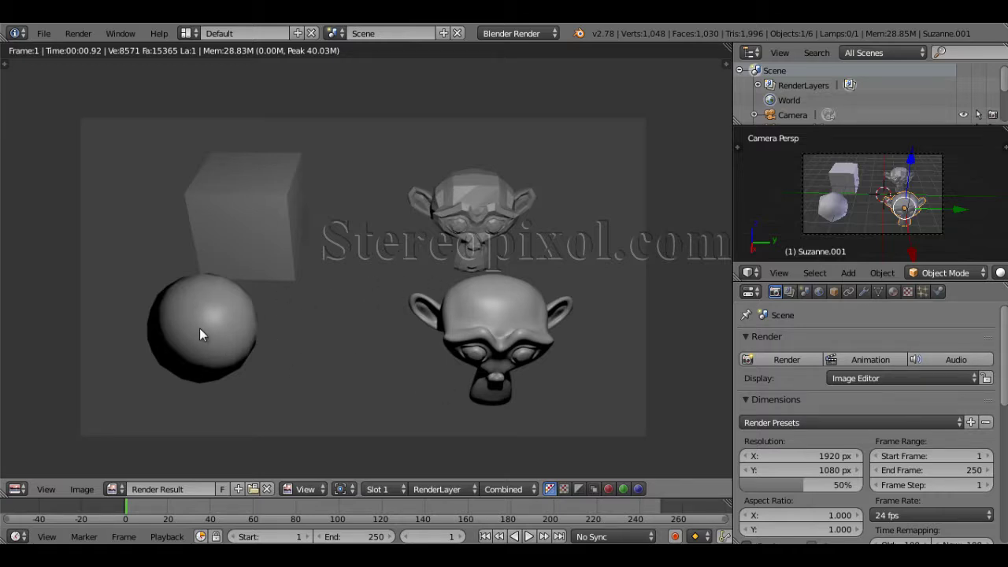
key("Escape")
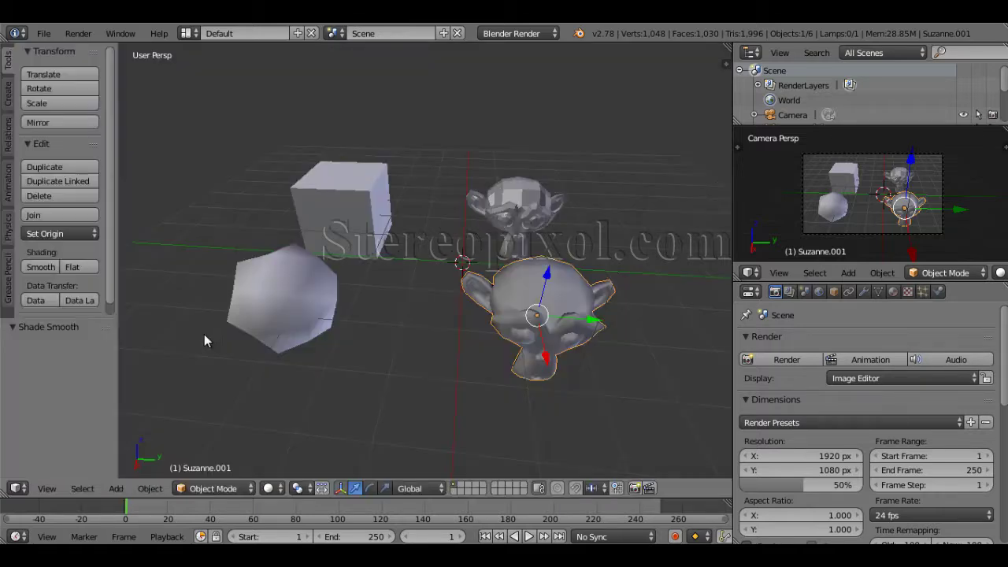
Set the front cube's Subdivision Surface render subdivisions to 3
right_click(281, 318)
left_click(863, 292)
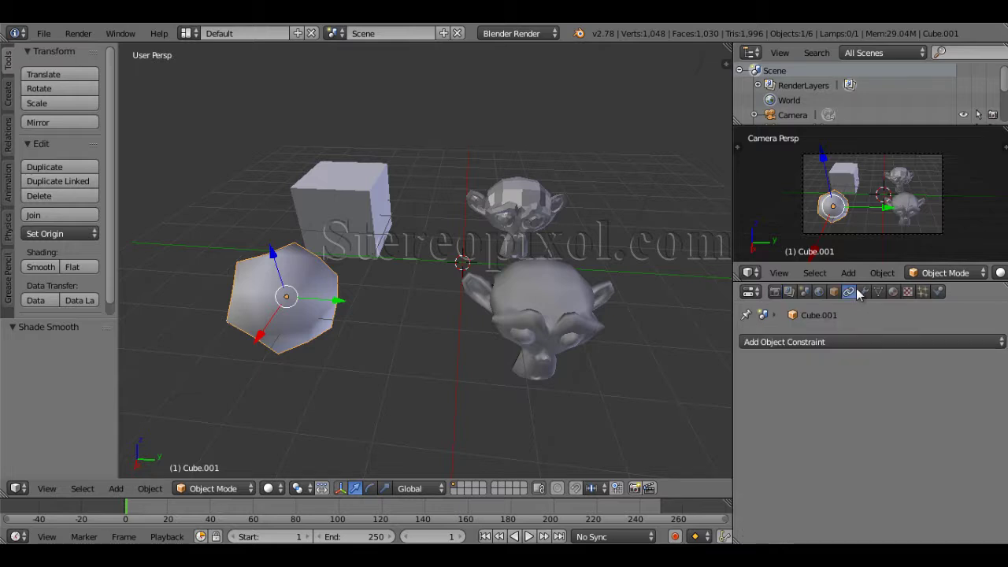
key("ctrl+1")
left_click(863, 460)
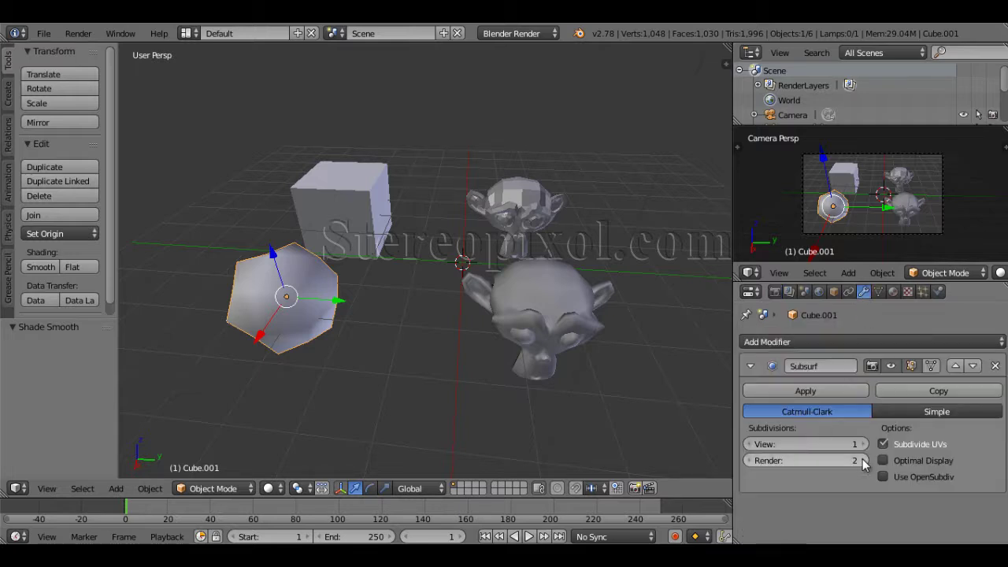
Render the scene again and examine the front cube's outline at 3 render subdivisions
left_click(775, 291)
left_click(788, 360)
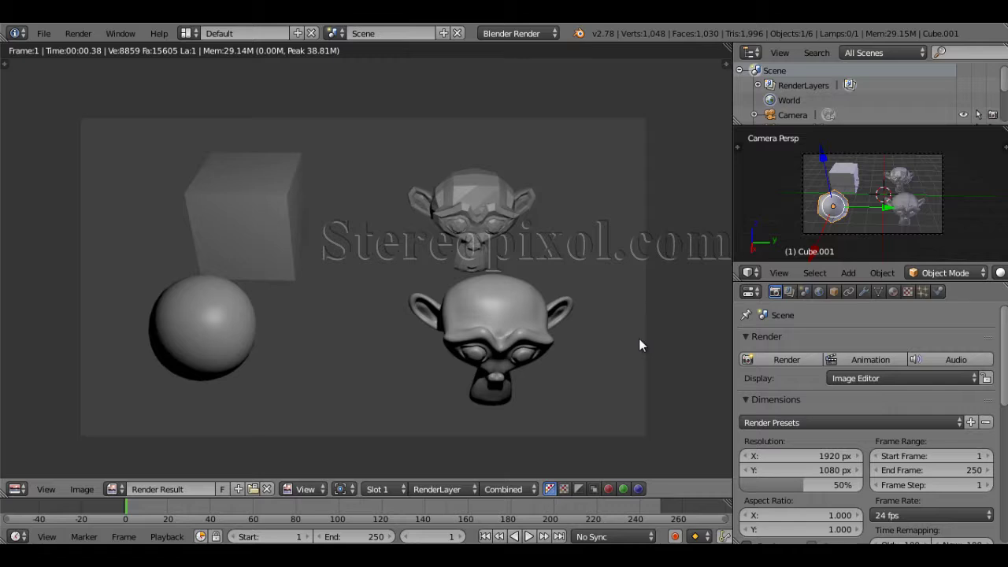
left_click(862, 291)
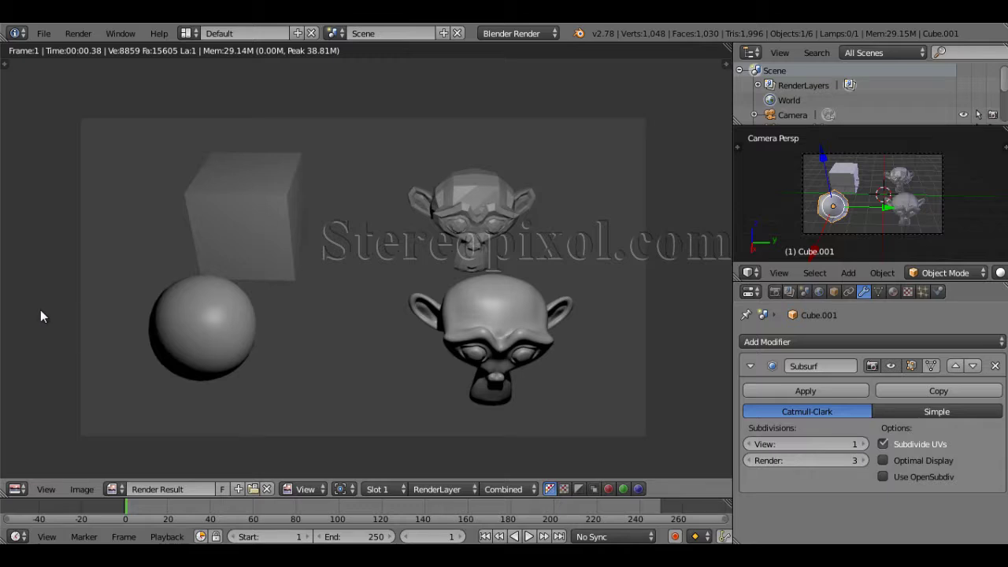
key("Escape")
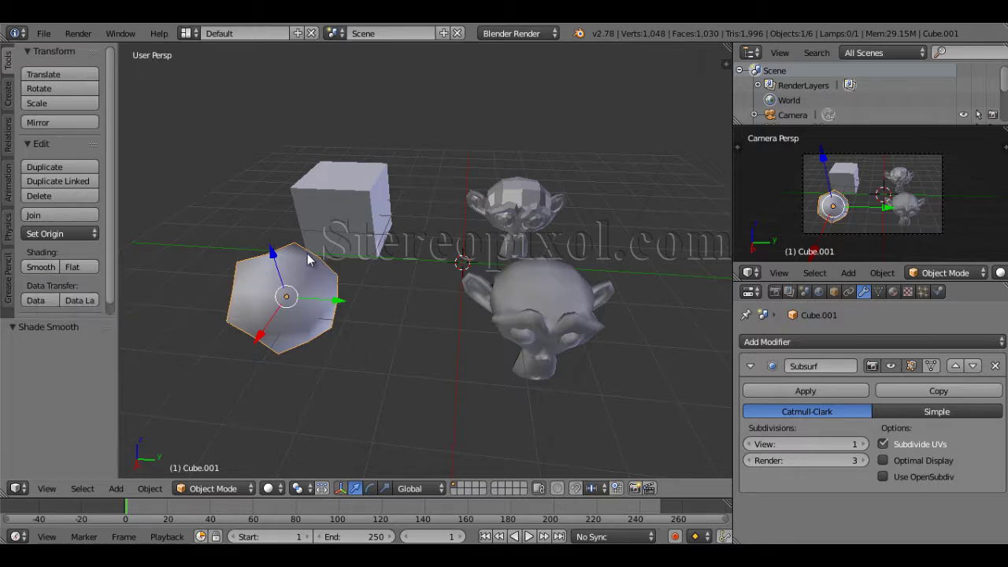
Set the front monkey head's view subdivisions to 1 and inspect its surface from several angles
middle_click_drag(399, 355, 330, 321)
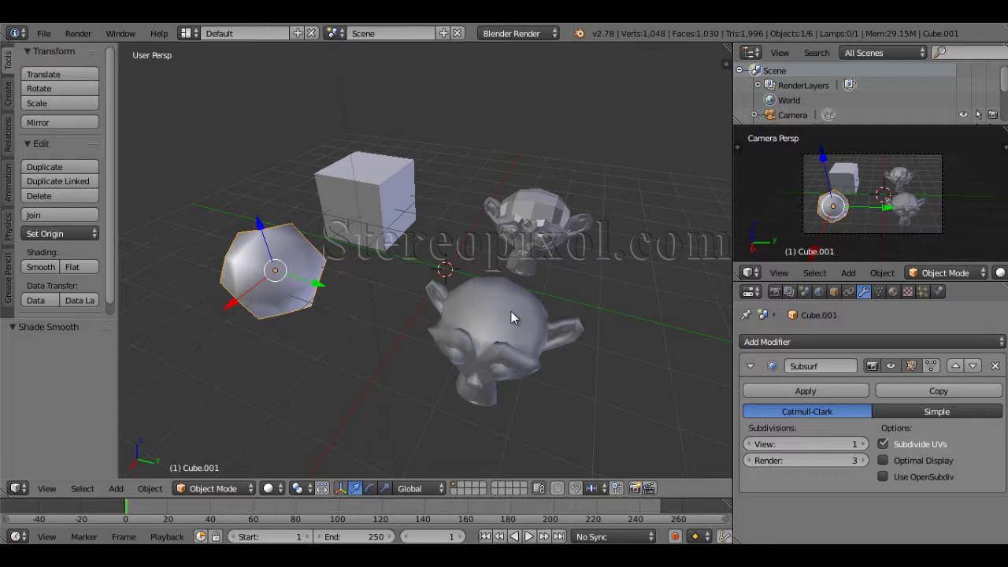
right_click(504, 336)
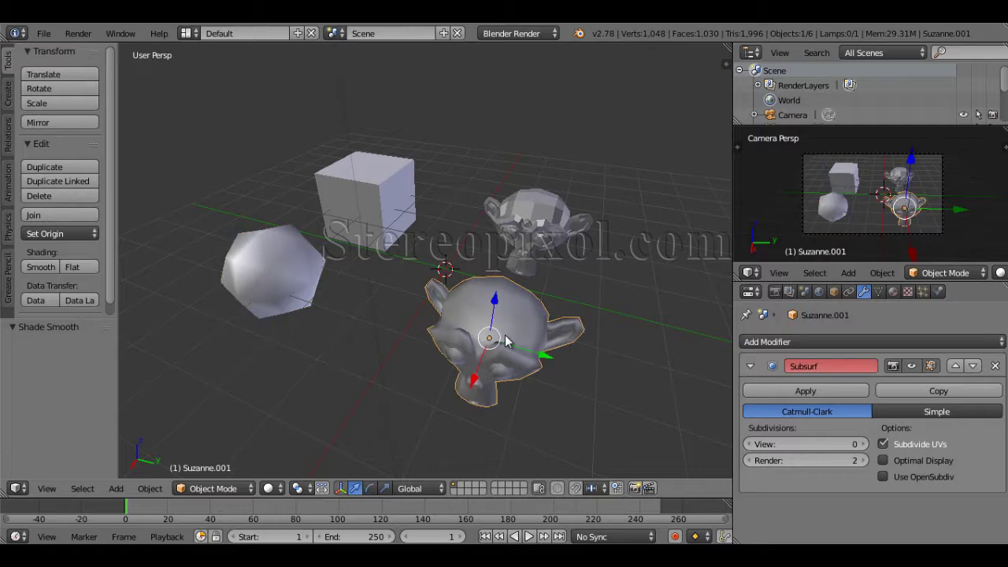
left_click(863, 445)
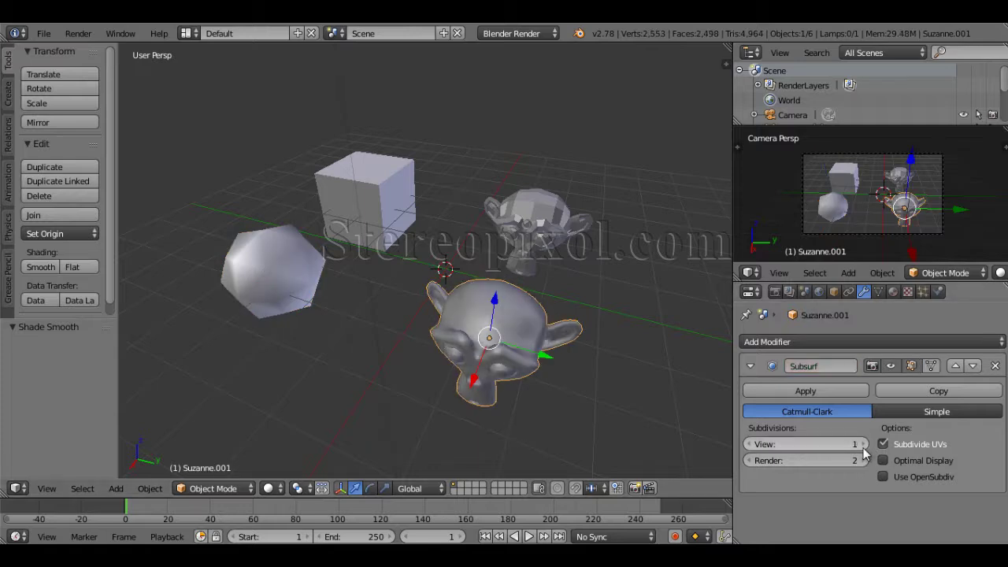
middle_click_drag(535, 361, 560, 408)
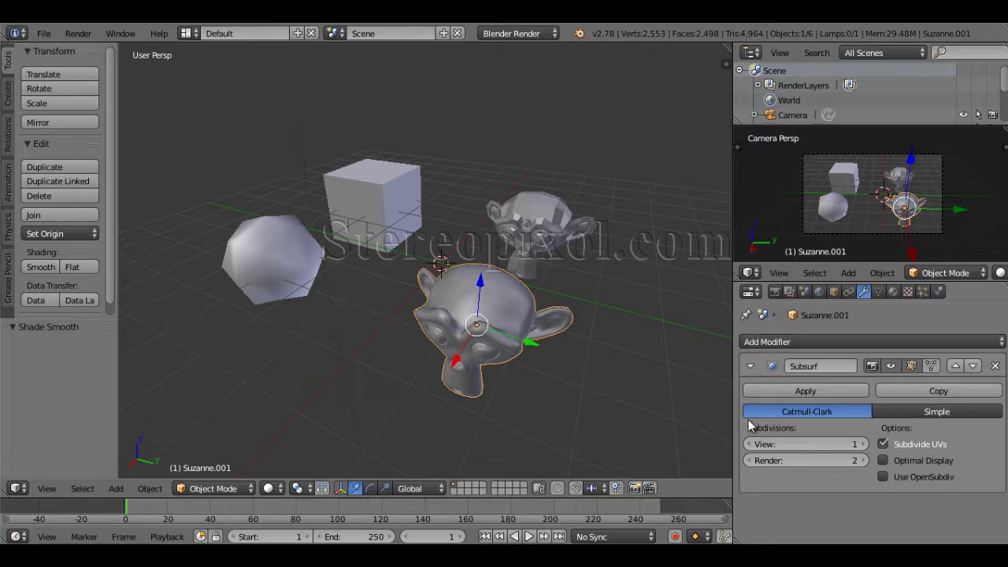
middle_click_drag(598, 379, 529, 384)
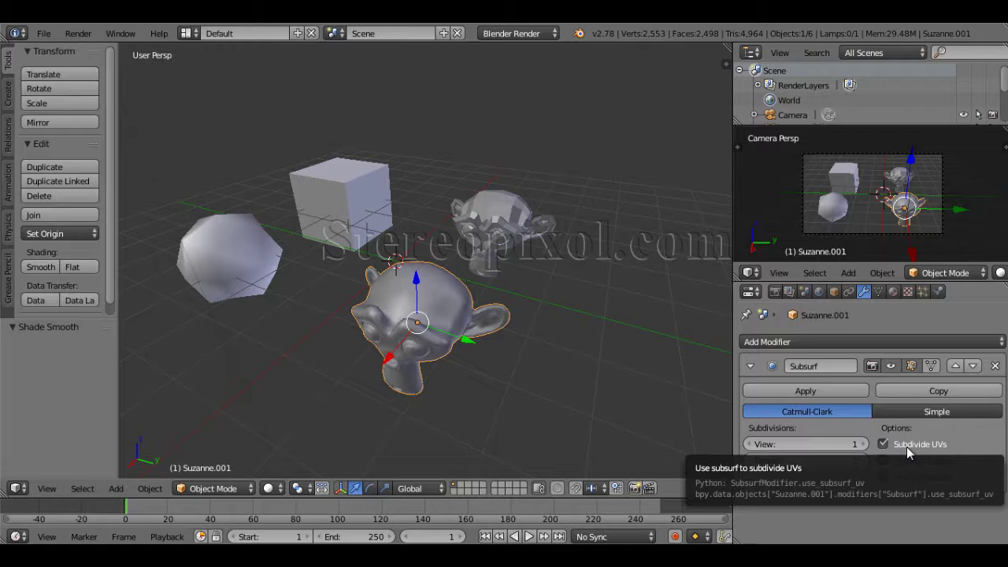
Switch the Subdivide UVs option of the front cube's Subdivision Surface modifier off and back on
middle_click_drag(382, 314, 234, 293)
right_click(236, 298)
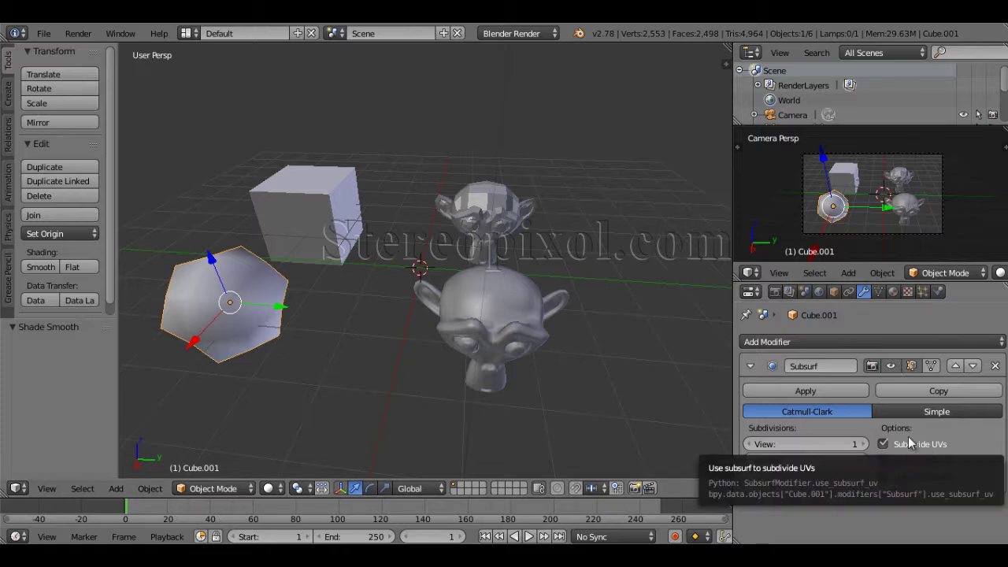
middle_click_drag(350, 325, 466, 401)
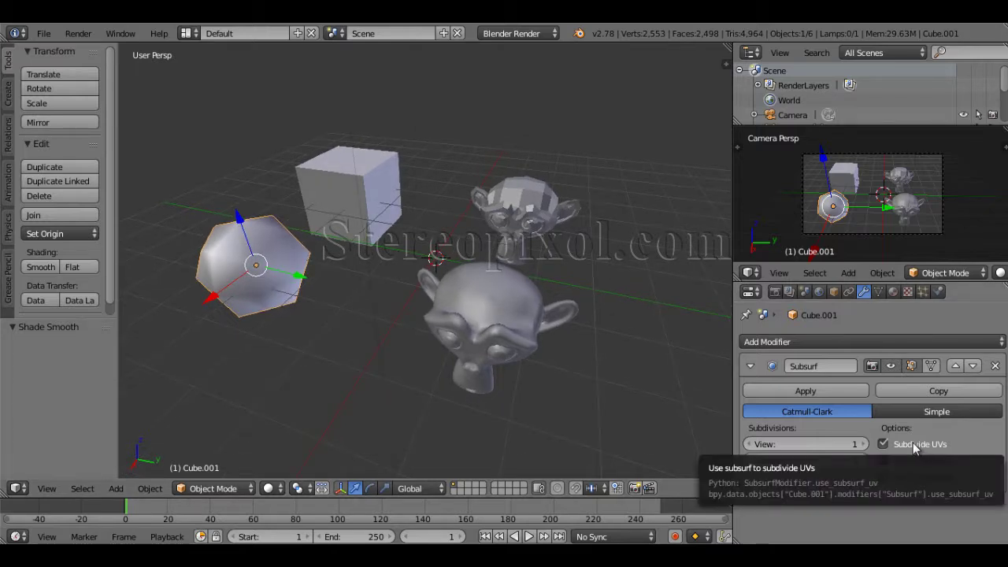
left_click(909, 446)
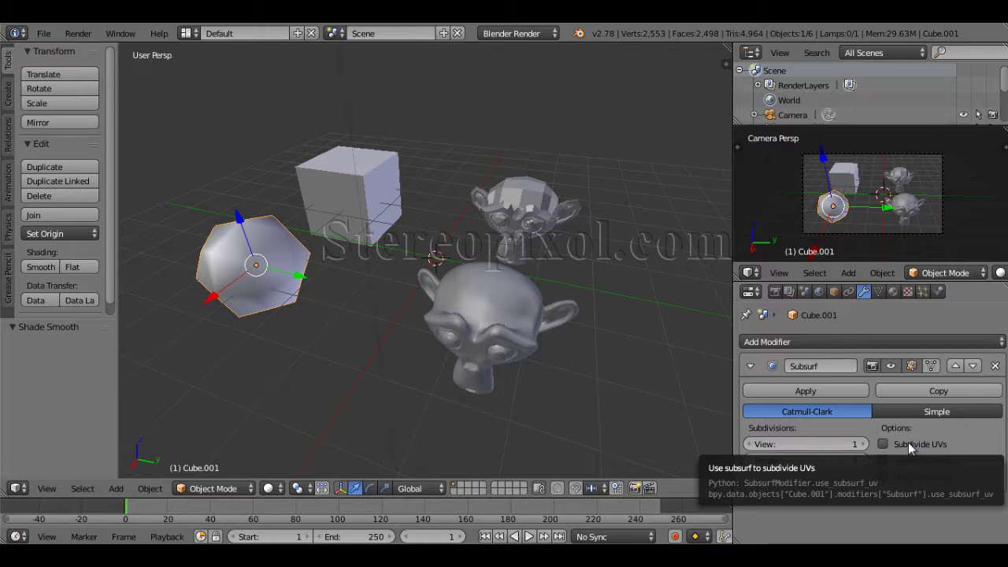
left_click(908, 444)
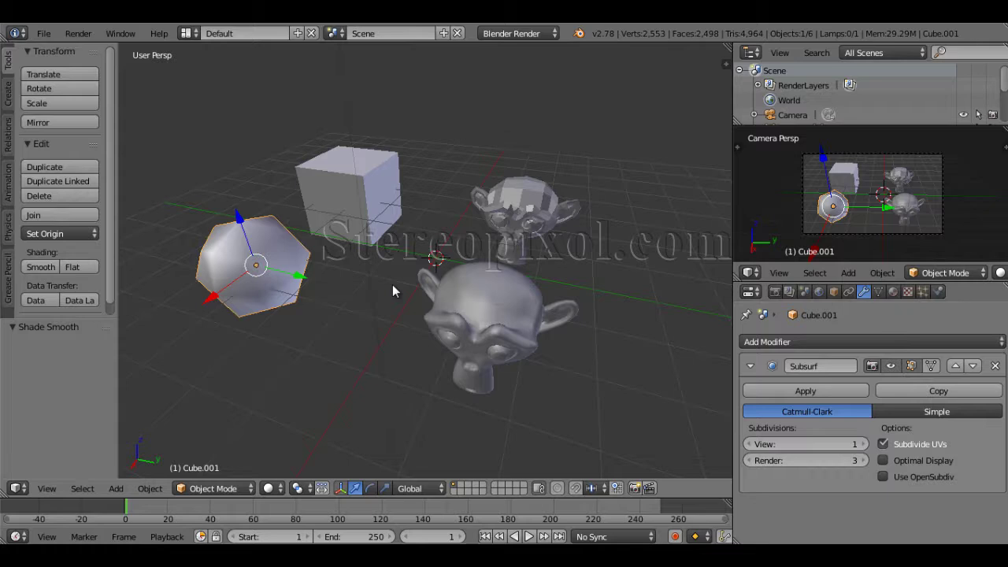
Display the scene in wireframe and inspect the front monkey head's subdivided mesh
right_click(479, 321)
middle_click_drag(481, 323, 441, 334)
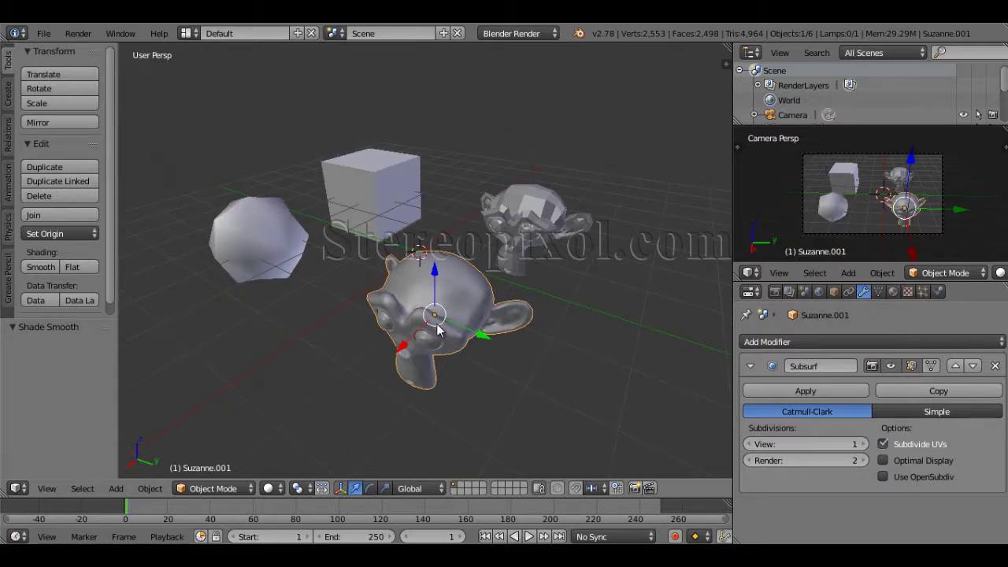
key("z")
middle_click_drag(467, 375, 489, 395)
middle_click_drag(496, 360, 482, 371)
middle_click_drag(407, 364, 444, 365)
scroll(438, 345, "up", 2)
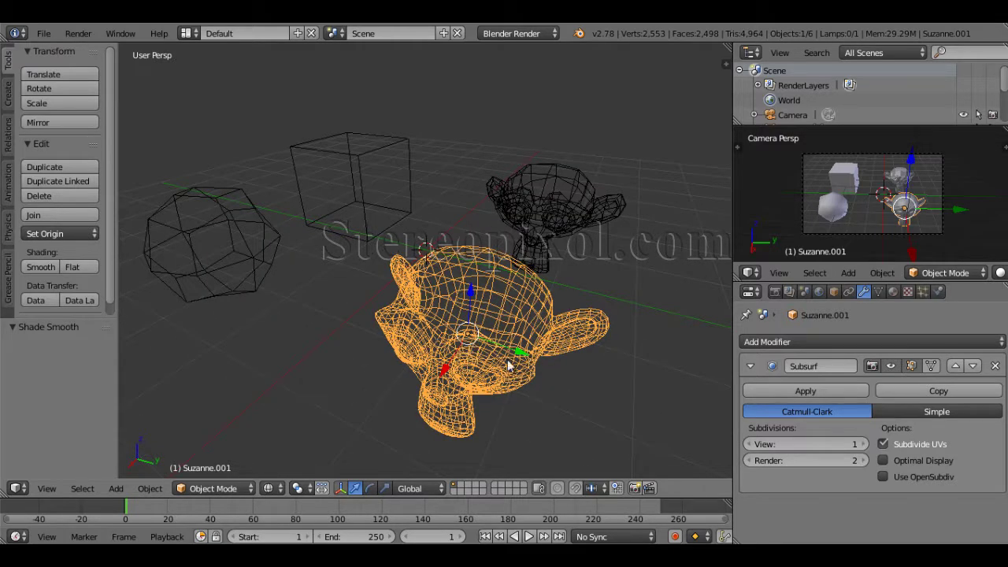
Raise the front monkey head's view subdivisions to 3
left_click(864, 444)
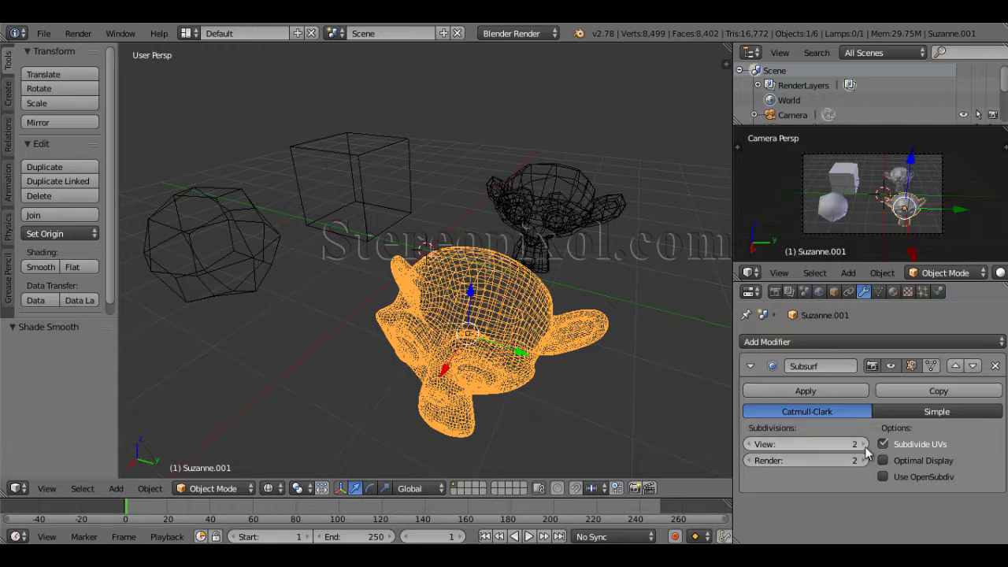
left_click(864, 445)
middle_click_drag(595, 368, 619, 394)
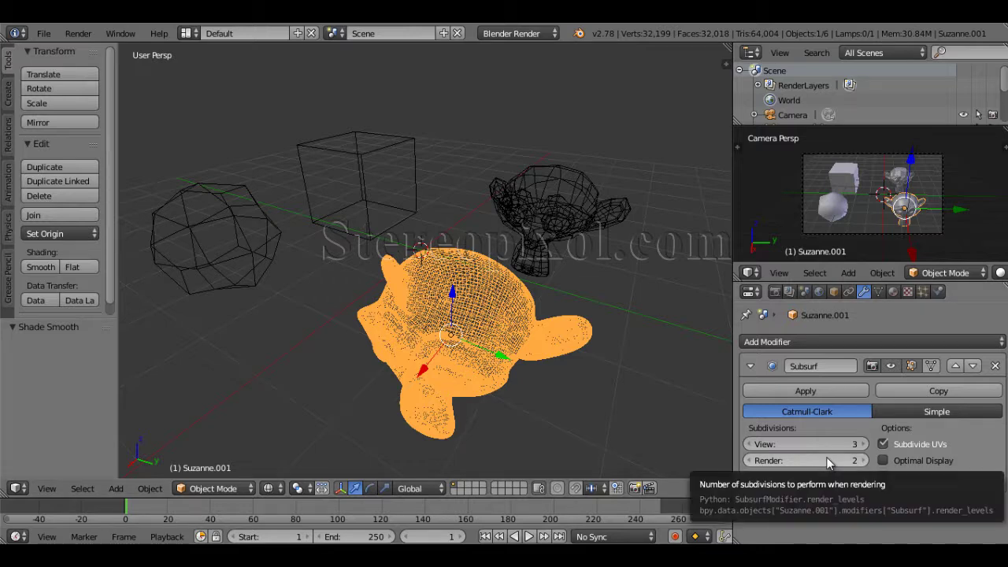
Enable Optimal Display for the front monkey head's Subdivision Surface modifier and inspect its simplified wireframe
left_click(903, 467)
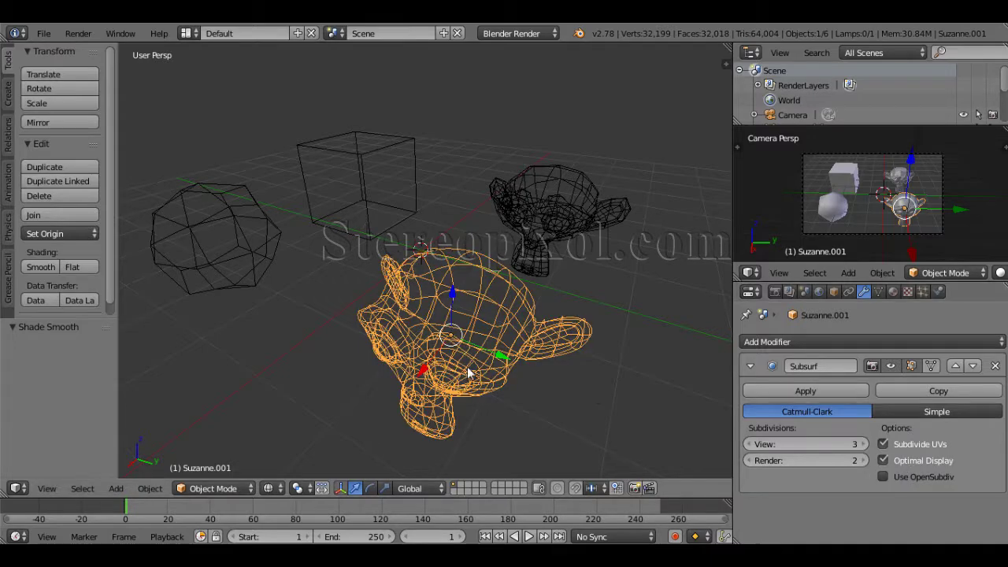
middle_click_drag(473, 373, 439, 296)
middle_click_drag(443, 358, 494, 353)
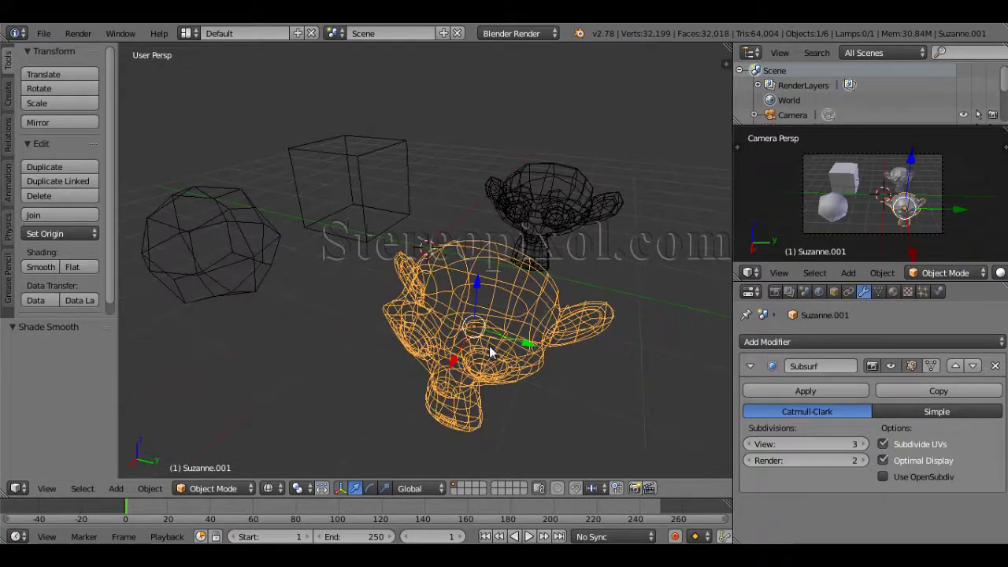
Shade the front monkey head flat and return it to smooth shading
left_click(72, 268)
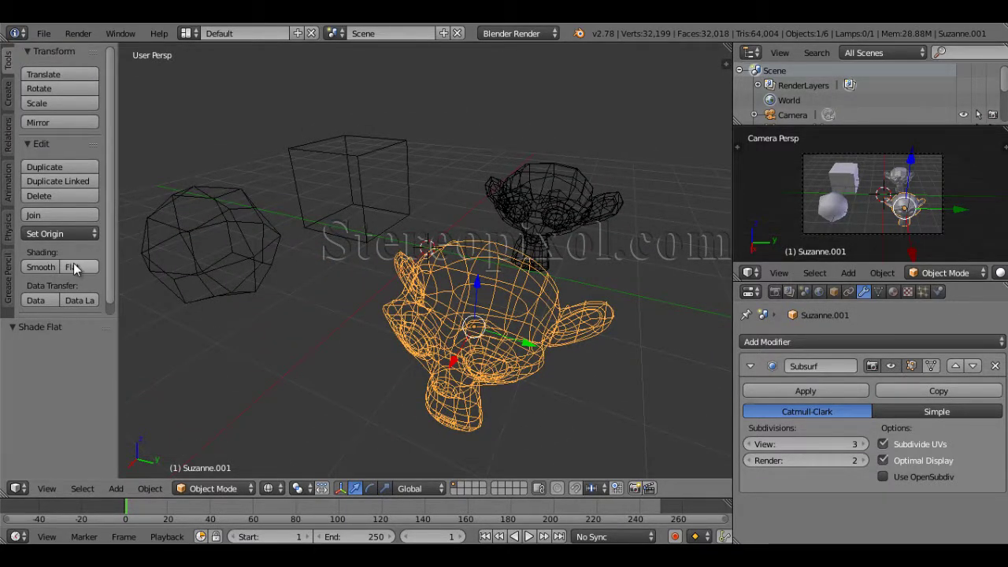
left_click(43, 268)
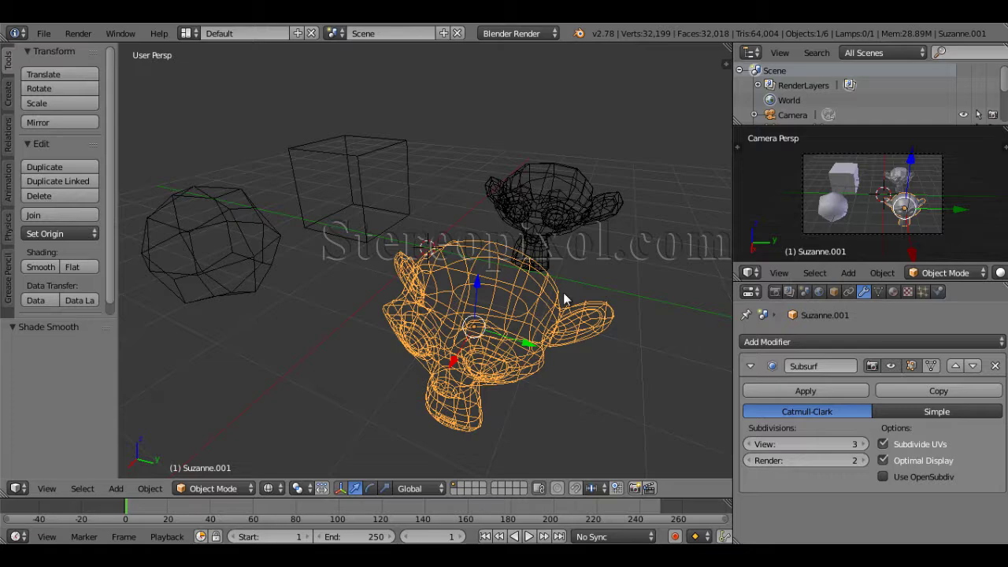
Enable Optimal Display for the front cube's Subdivision Surface modifier and compare its wireframe with the unmodified cube
middle_click_drag(523, 381, 504, 374)
right_click(252, 218)
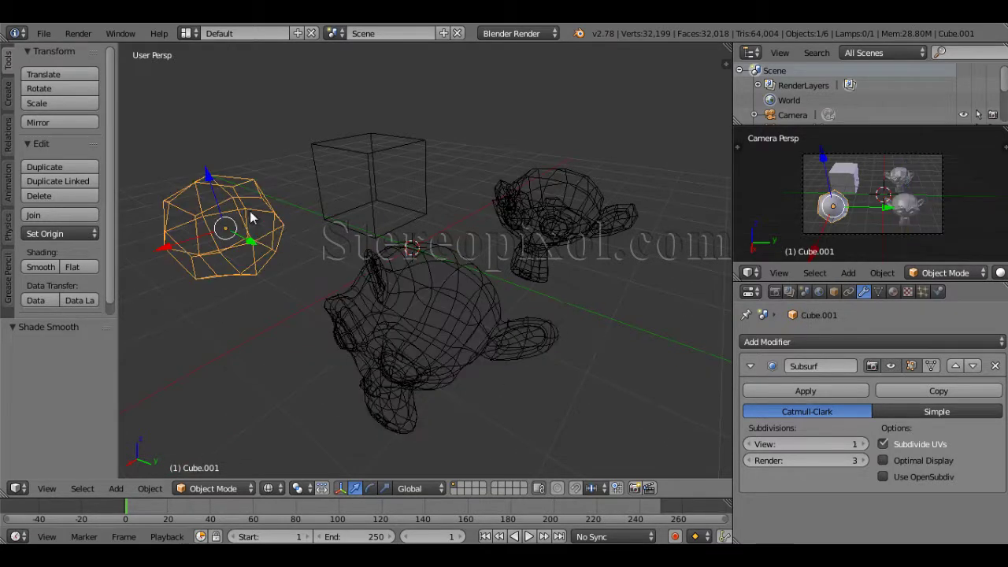
middle_click_drag(250, 218, 349, 344)
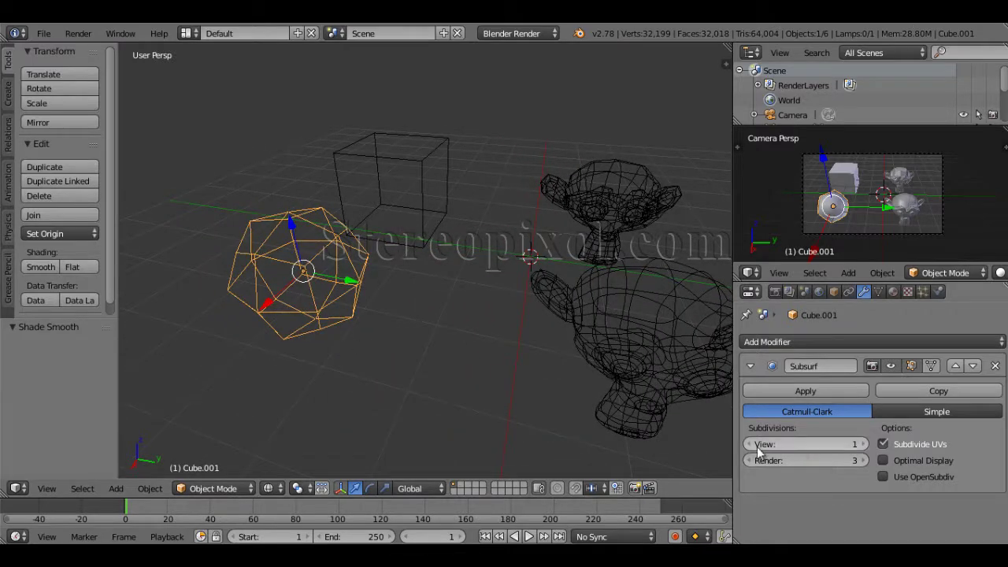
left_click(885, 460)
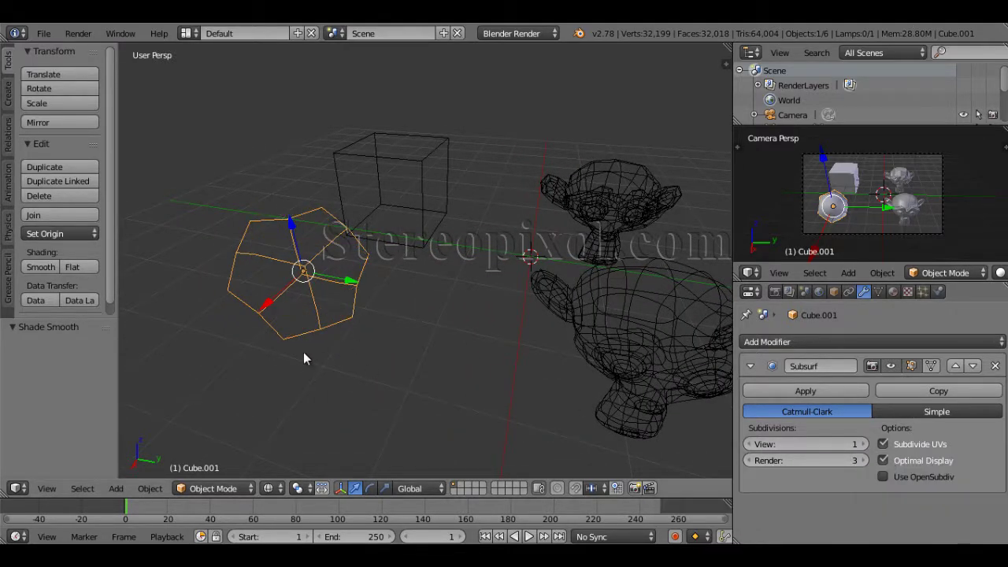
middle_click_drag(305, 358, 492, 398)
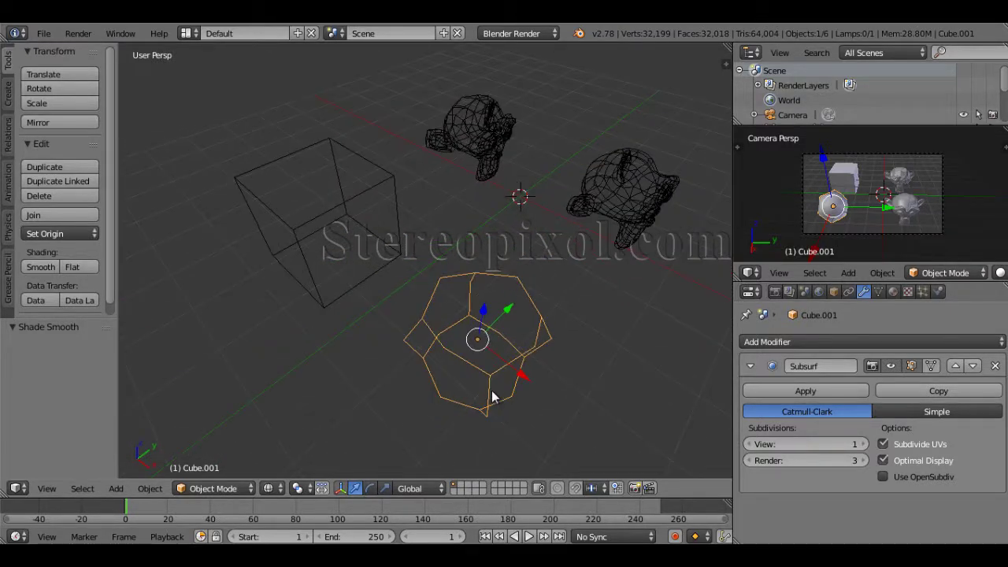
right_click(334, 207)
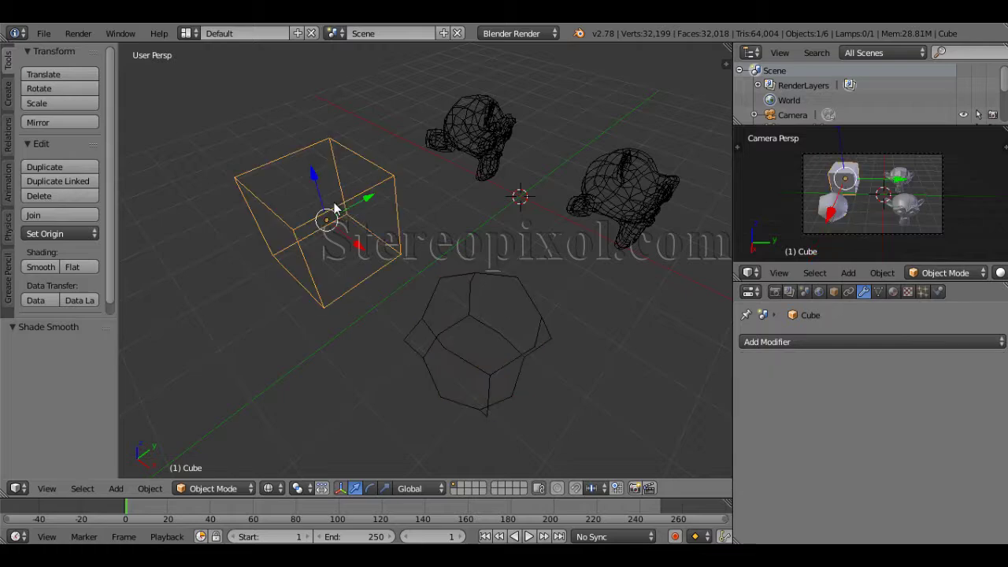
right_click(487, 373)
middle_click_drag(487, 373, 391, 374)
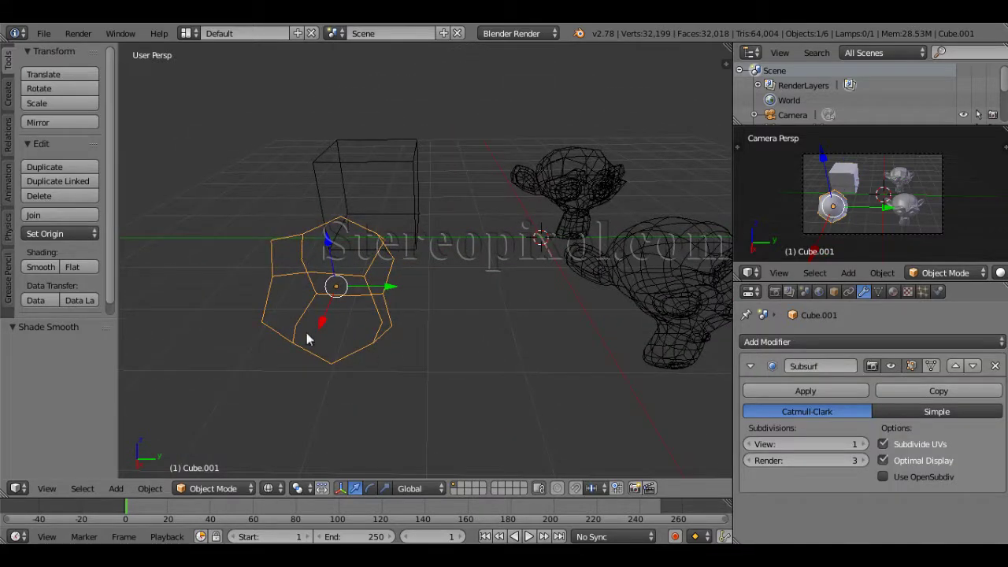
middle_click_drag(307, 339, 349, 247)
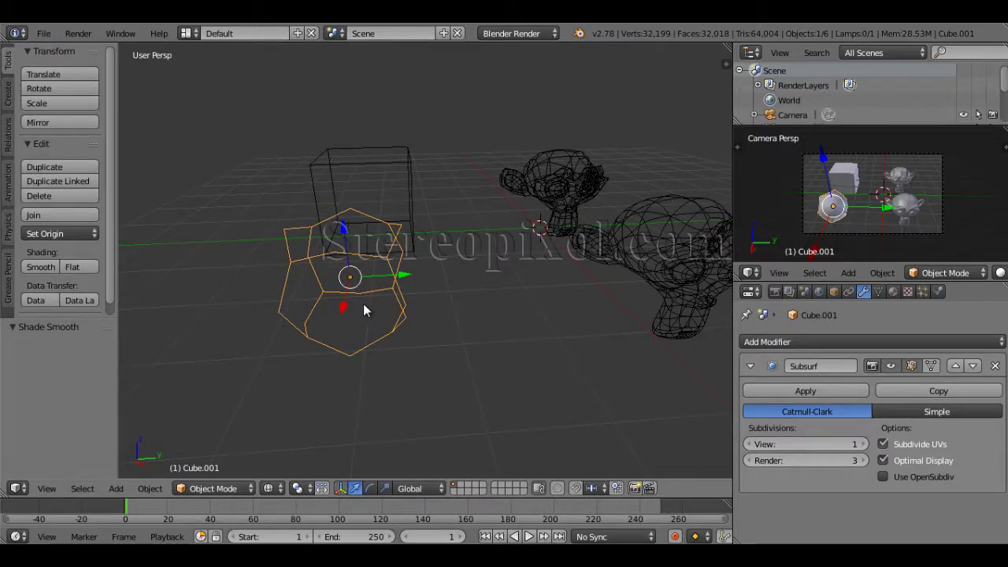
Turn off Optimal Display for the front cube and set its view subdivisions to 0
left_click(916, 465)
middle_click_drag(393, 370, 520, 354)
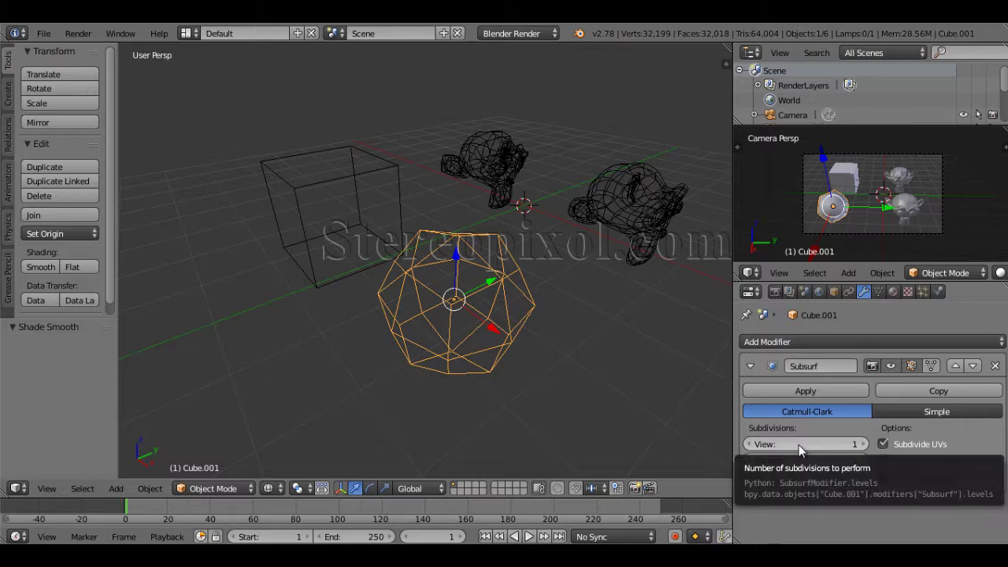
left_click(752, 444)
middle_click_drag(643, 417, 475, 382)
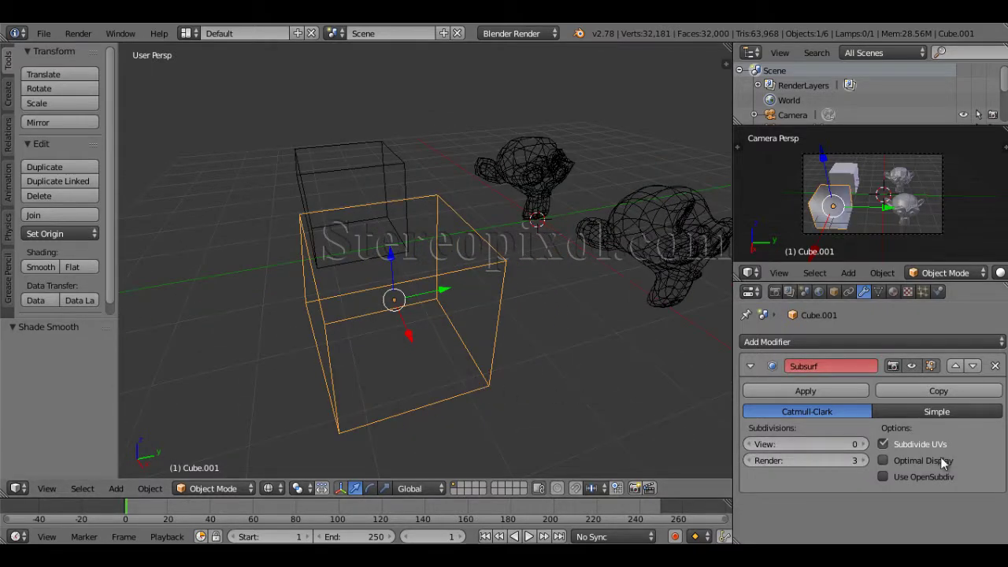
Enable Optimal Display on the unsubdivided front cube and inspect its wireframe from several angles
left_click(898, 459)
middle_click_drag(481, 316, 422, 322)
middle_click_drag(425, 325, 429, 324)
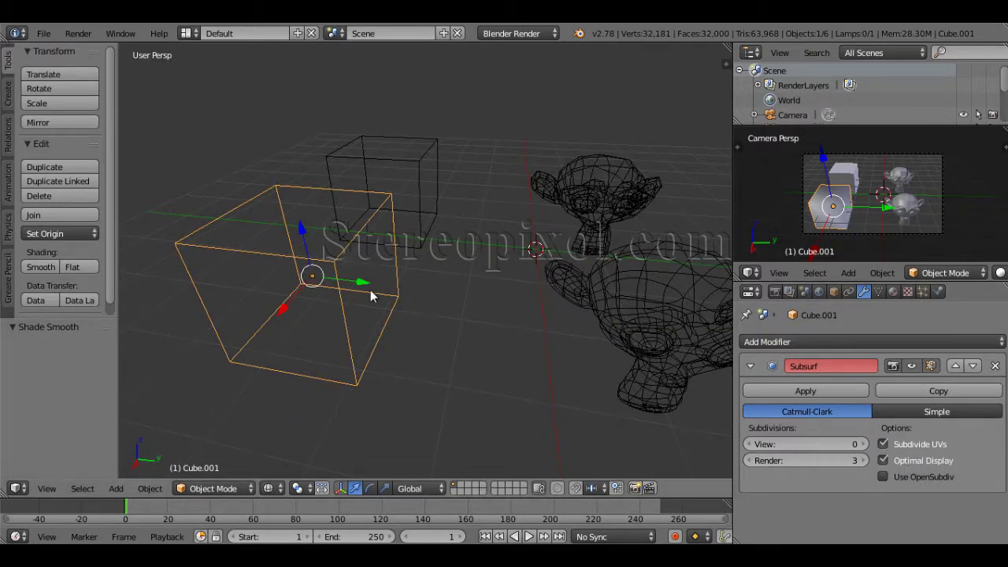
middle_click_drag(370, 290, 393, 302)
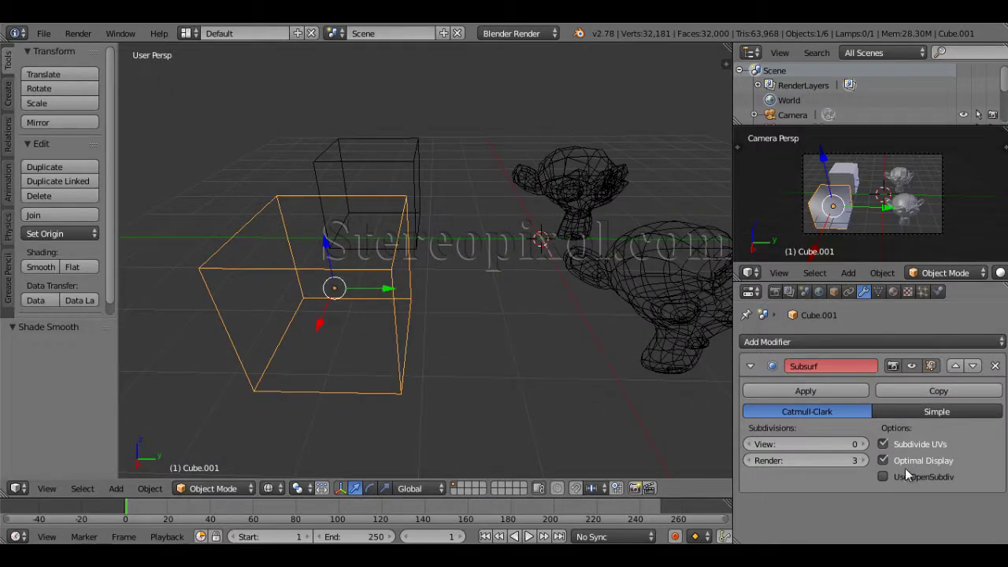
Set the front cube's view subdivisions to 2 and inspect the resulting wireframe
left_click(863, 444)
left_click(863, 444)
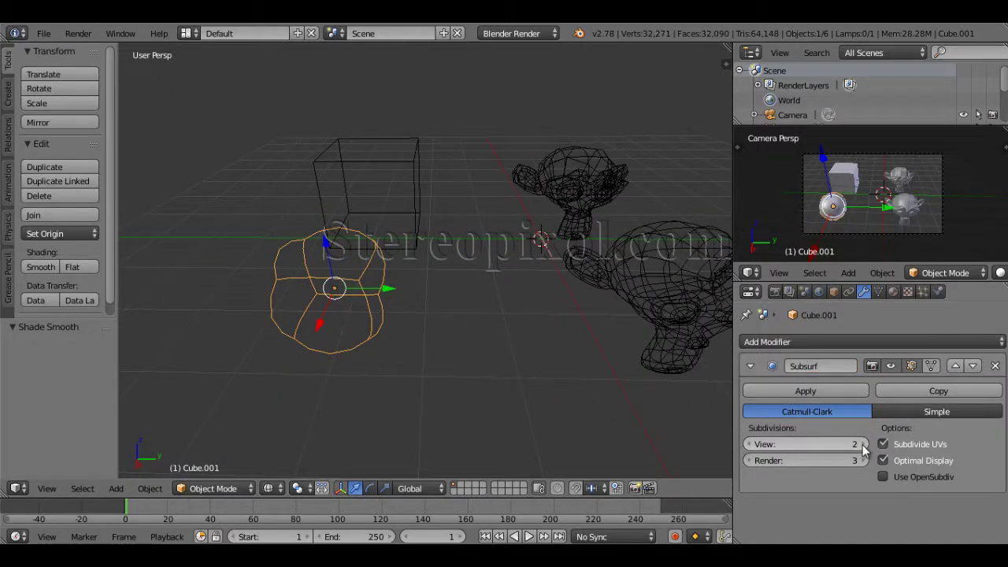
middle_click_drag(392, 339, 409, 344)
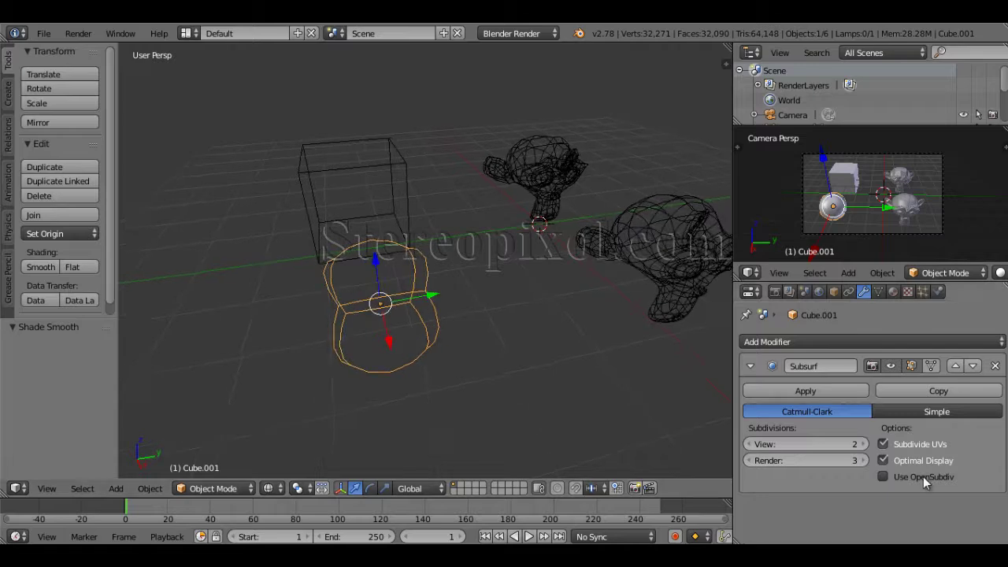
Turn Optimal Display off and on again for the front cube to compare both wireframes
left_click(903, 457)
middle_click_drag(481, 389, 402, 392)
left_click(905, 459)
middle_click_drag(416, 432, 419, 432)
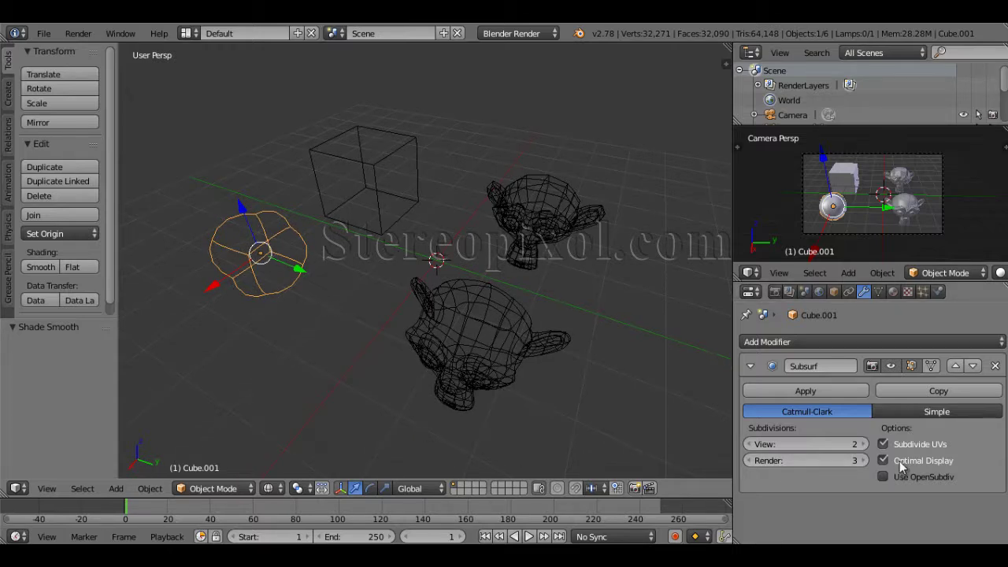
Display the scene in solid shading to inspect the smoothed objects and return to wireframe
key("z")
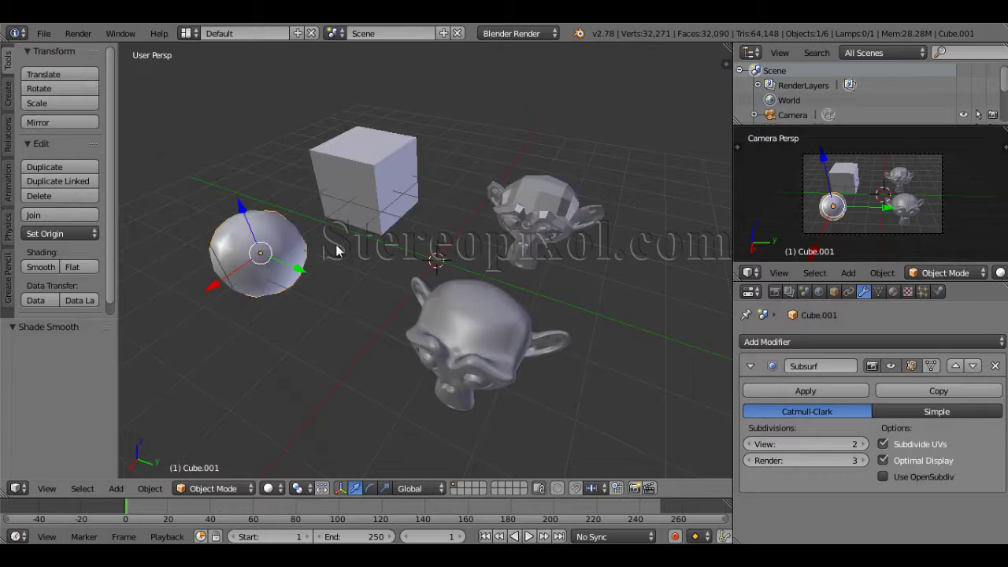
middle_click_drag(330, 332, 351, 324)
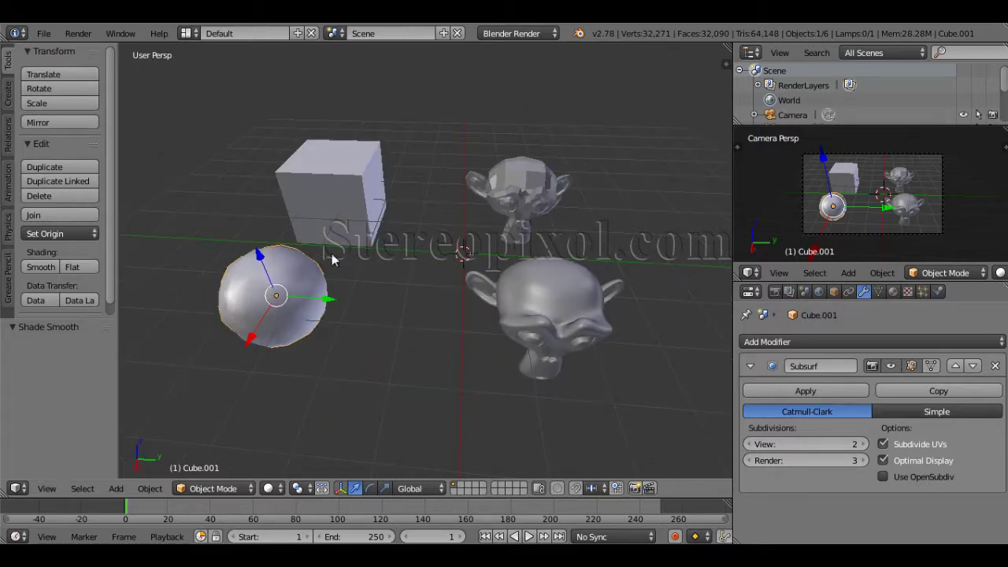
middle_click_drag(551, 360, 371, 342)
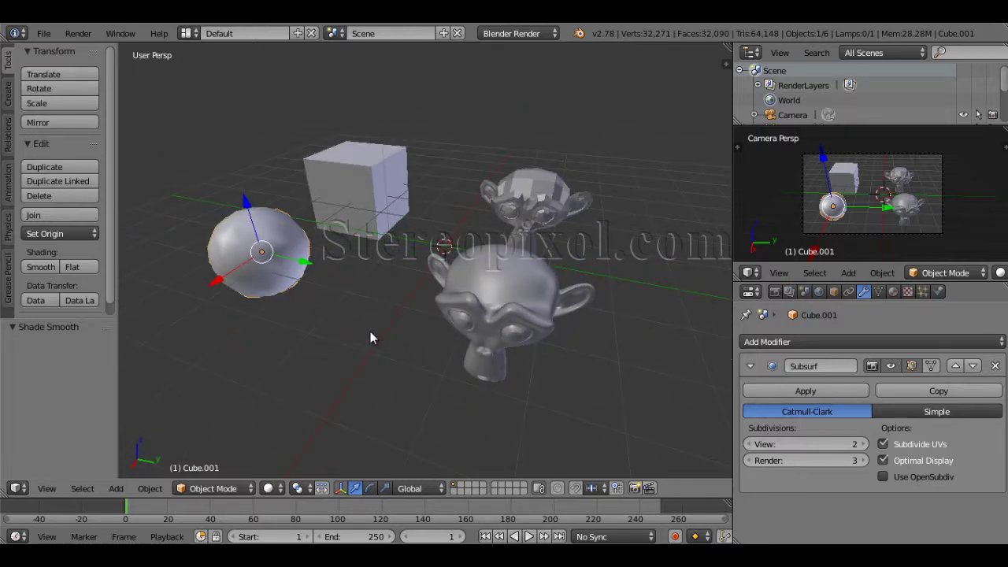
key("z")
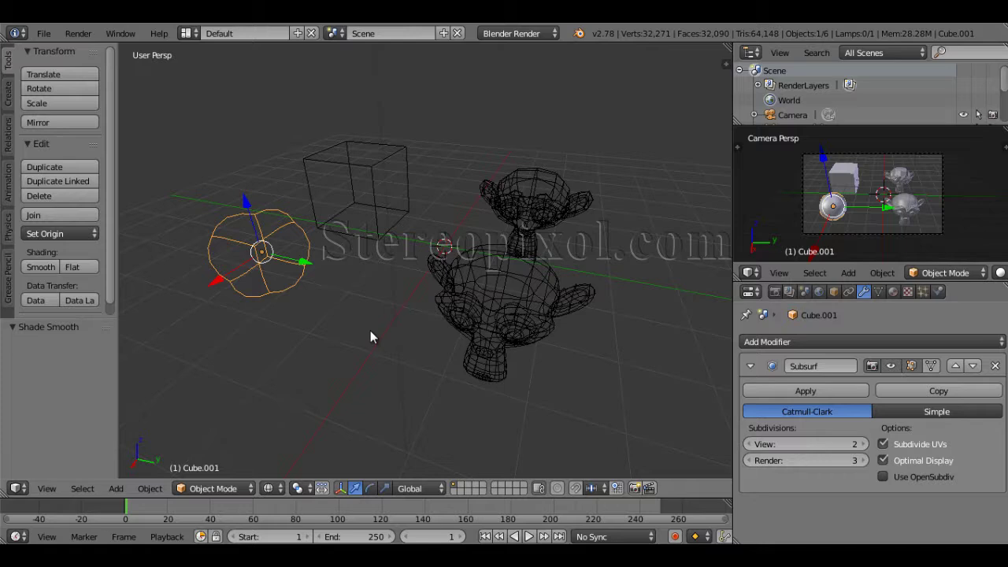
Disable Optimal Display for the front cube, display the scene in solid shading and deselect everything
left_click(916, 461)
key("z")
key("a")
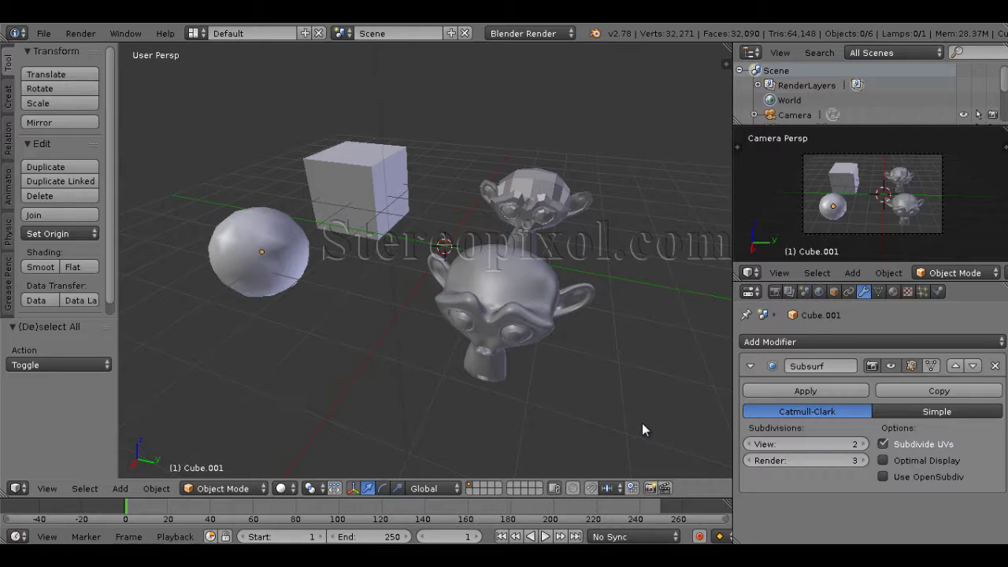
Try Use OpenSubdiv on the front cube, turn it off again, and check the OpenSubdiv compute setting in the User Preferences
left_click(929, 480)
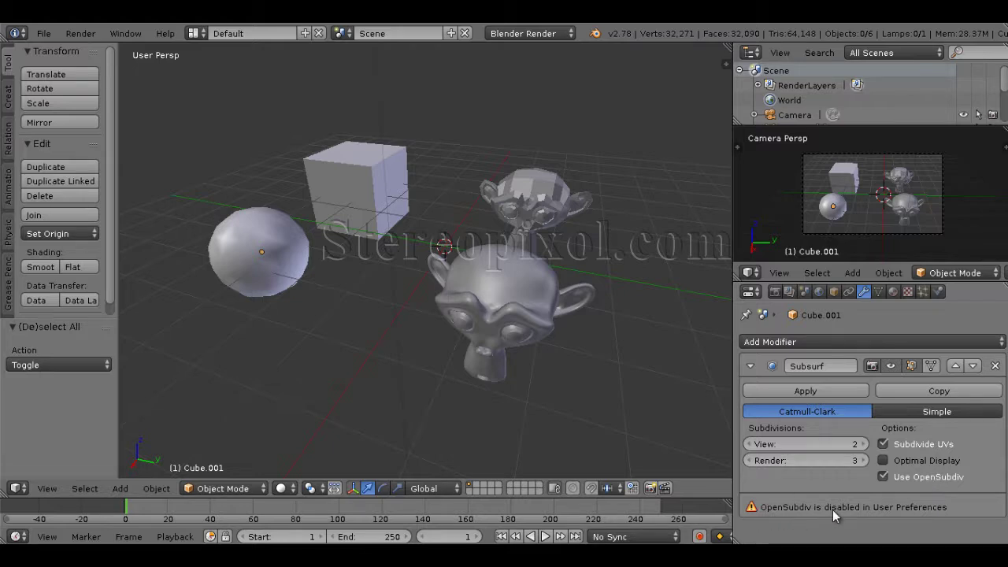
left_click(901, 474)
left_click(42, 35)
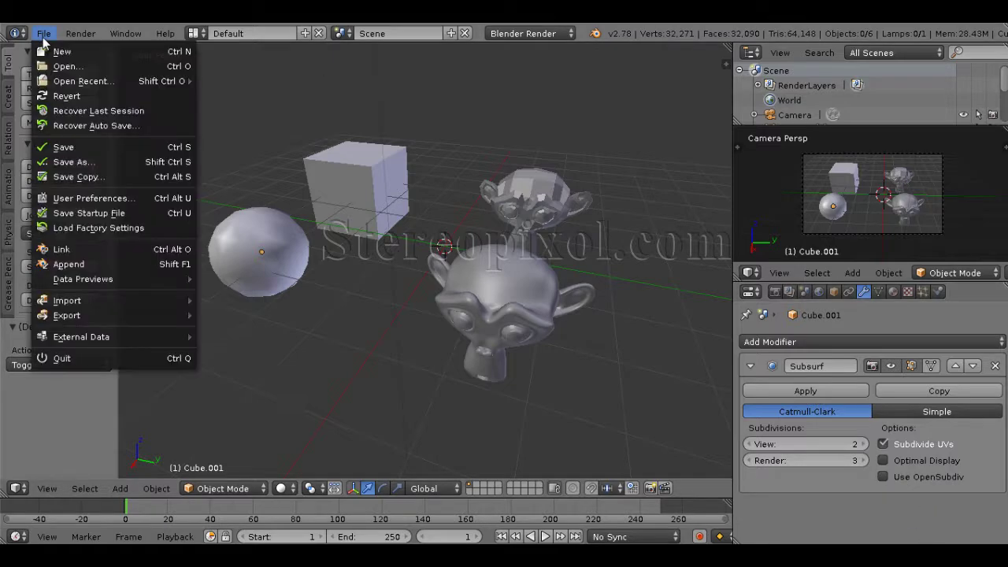
left_click(89, 200)
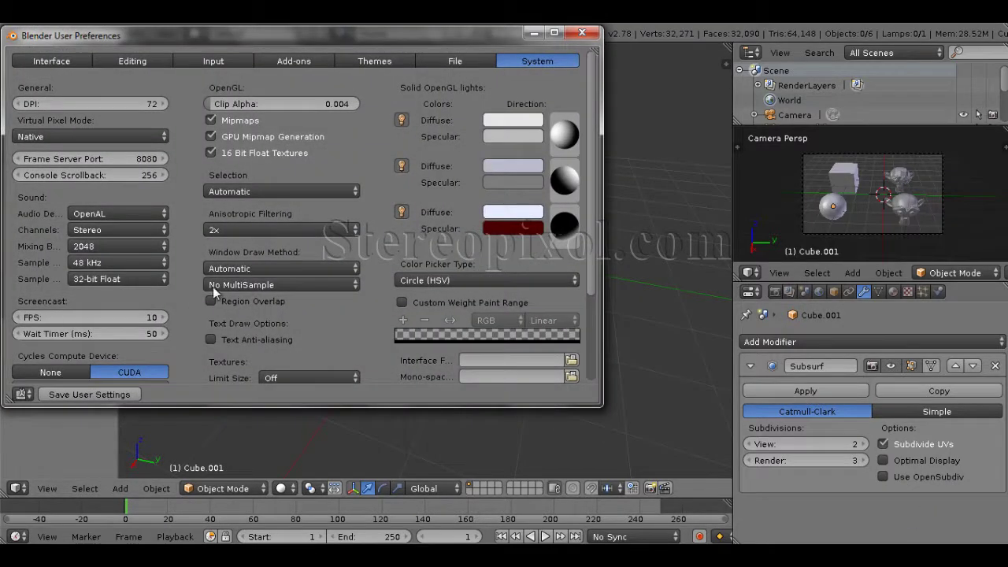
scroll(156, 328, "down", 3)
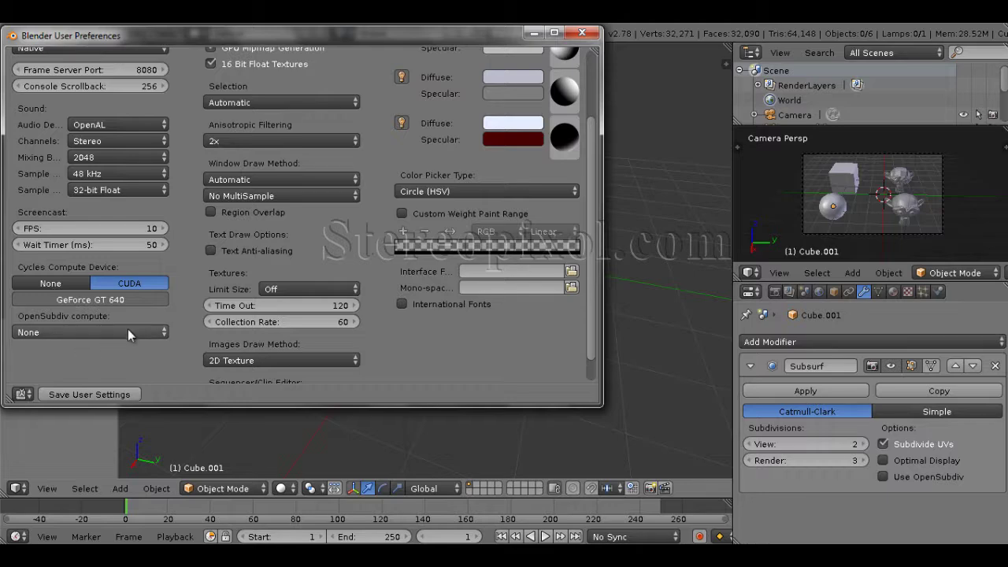
left_click(582, 33)
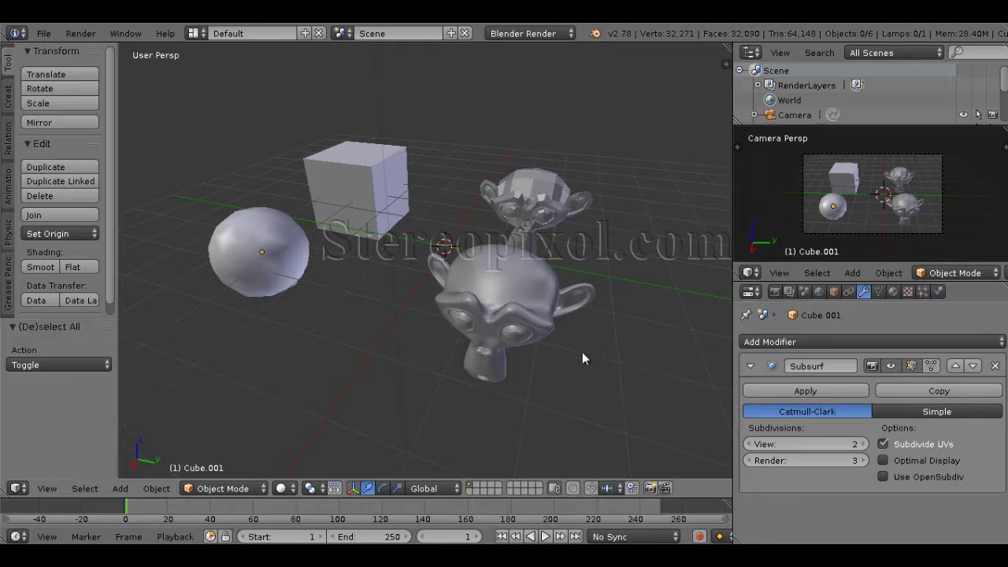
middle_click_drag(582, 354, 582, 404)
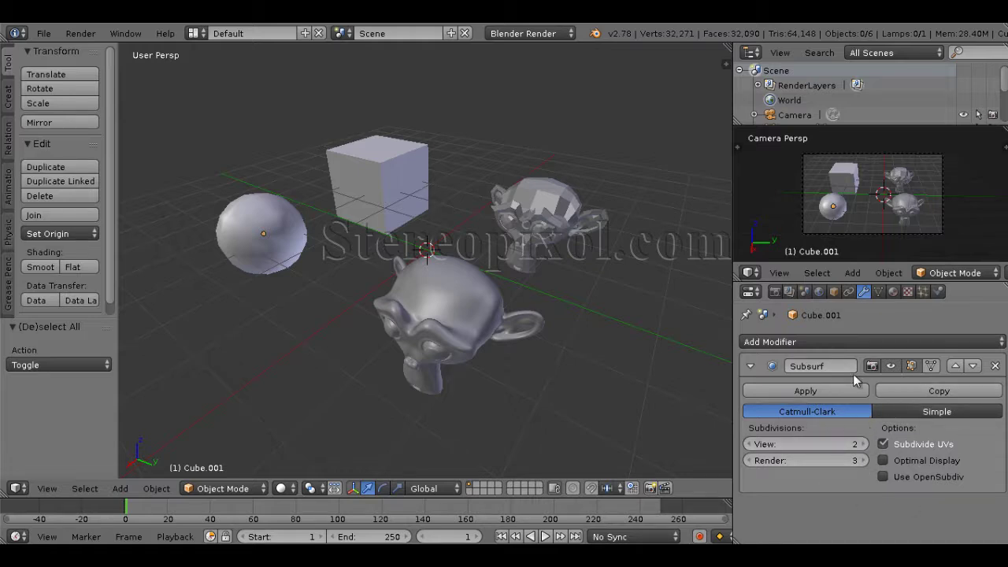
middle_click_drag(514, 276, 505, 300)
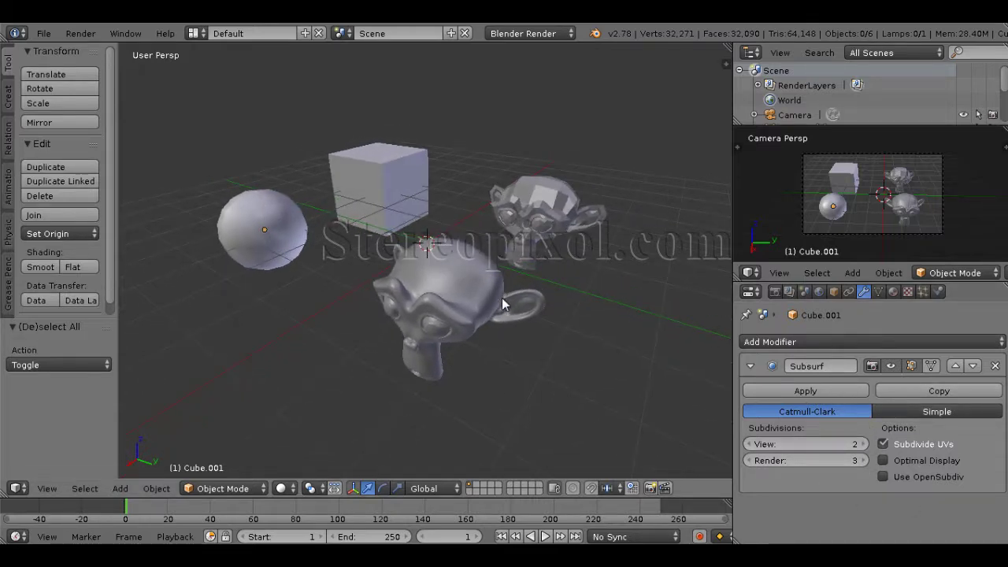